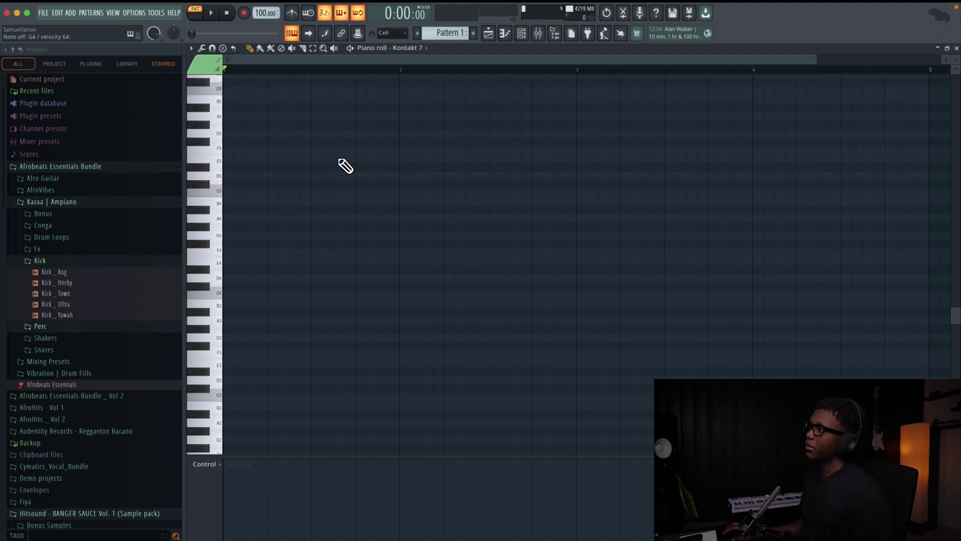
# Draw a D4 note at the start of bar 1 and an overlapping F5 note one beat later-offset above it, auditioning the pair
pyautogui.scroll(-2, 261, 175)
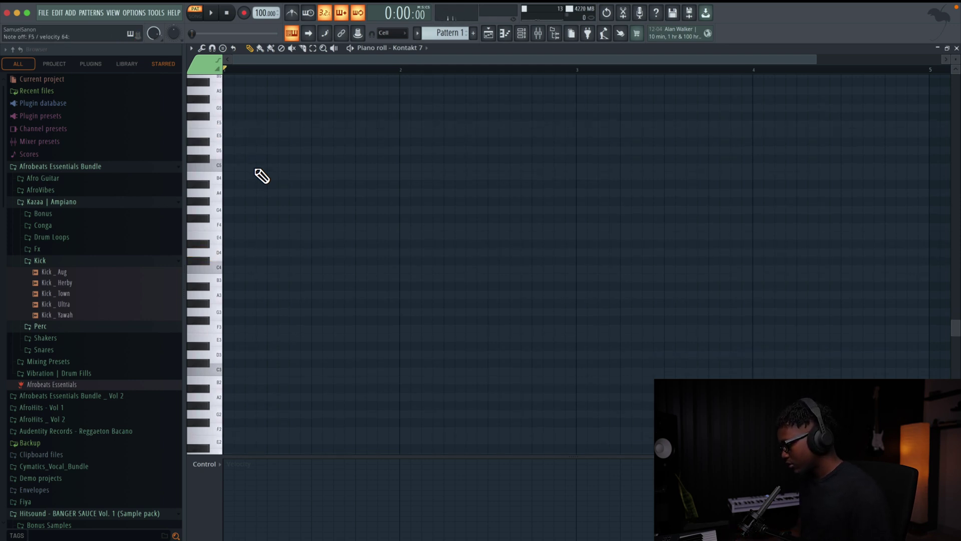
pyautogui.scroll(4, 261, 175)
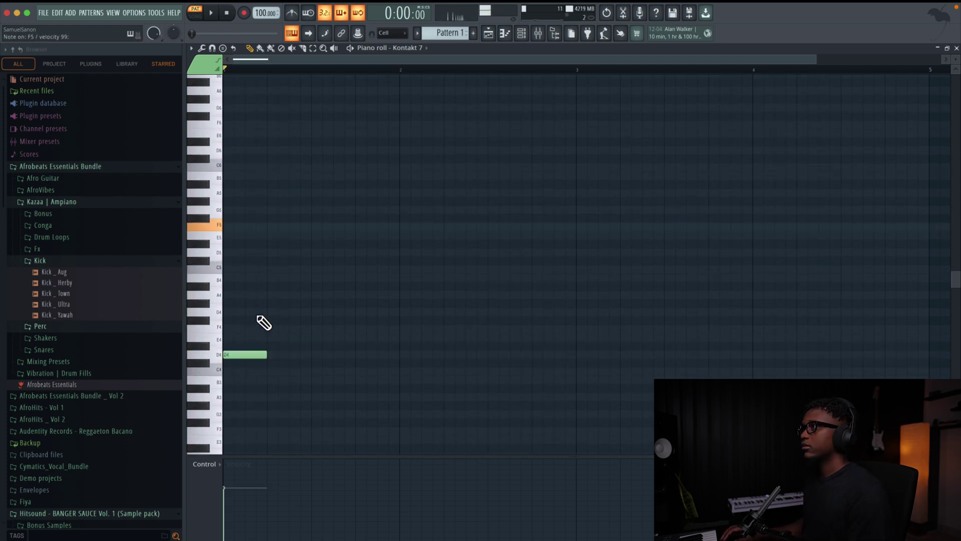
pyautogui.click(251, 229)
pyautogui.press('space')
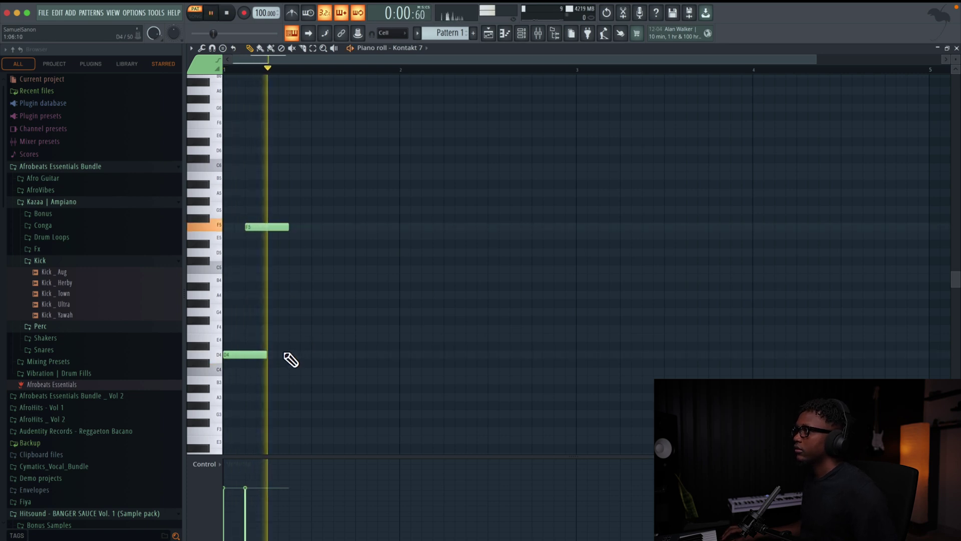
pyautogui.press('space')
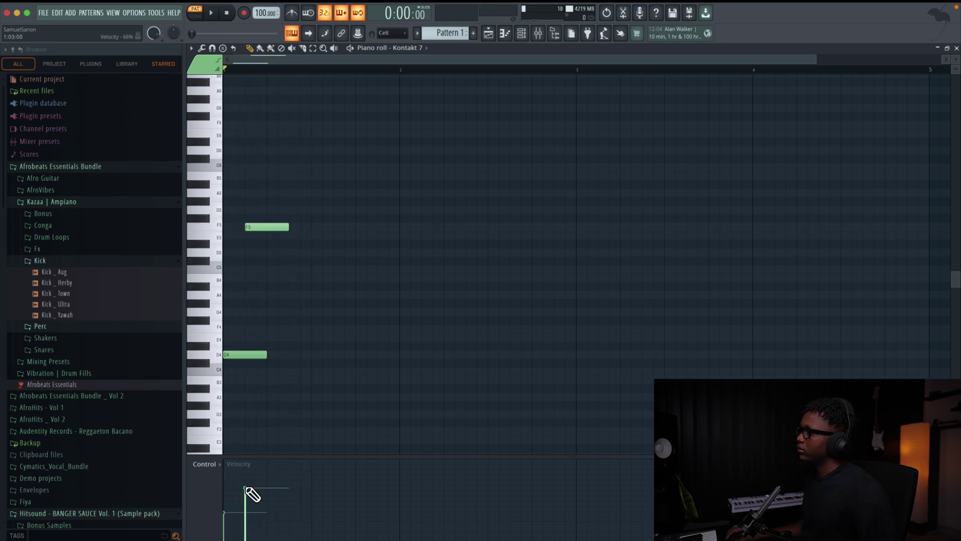
# Adjust the velocities of both notes, setting F5 to 82% with D4 softer, and audition the result
pyautogui.press('space')
pyautogui.press('space')
pyautogui.press('space')
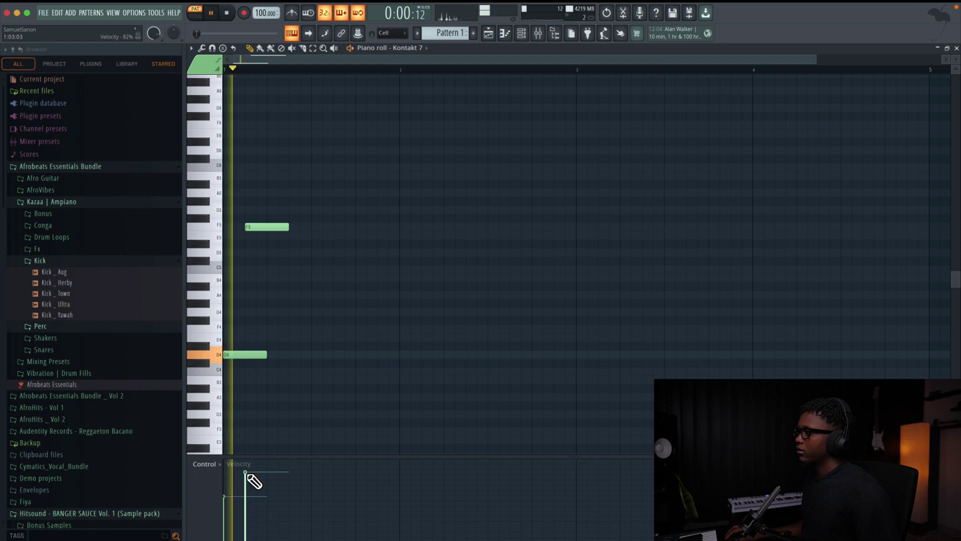
pyautogui.press('space')
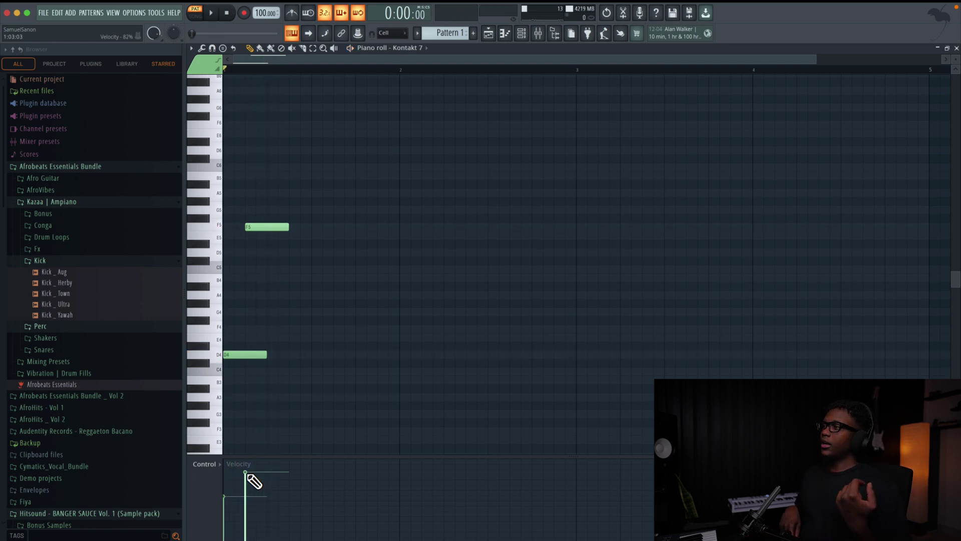
pyautogui.press('space')
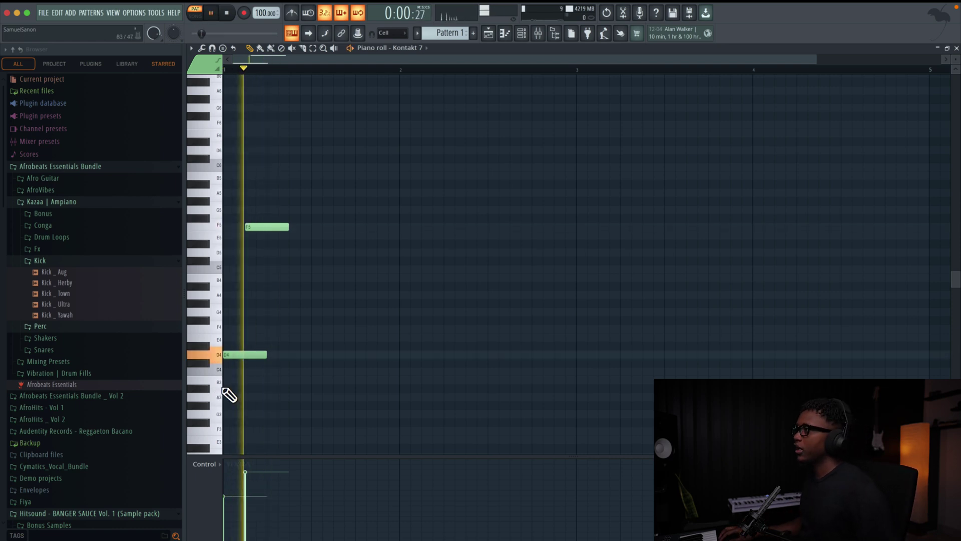
pyautogui.press('space')
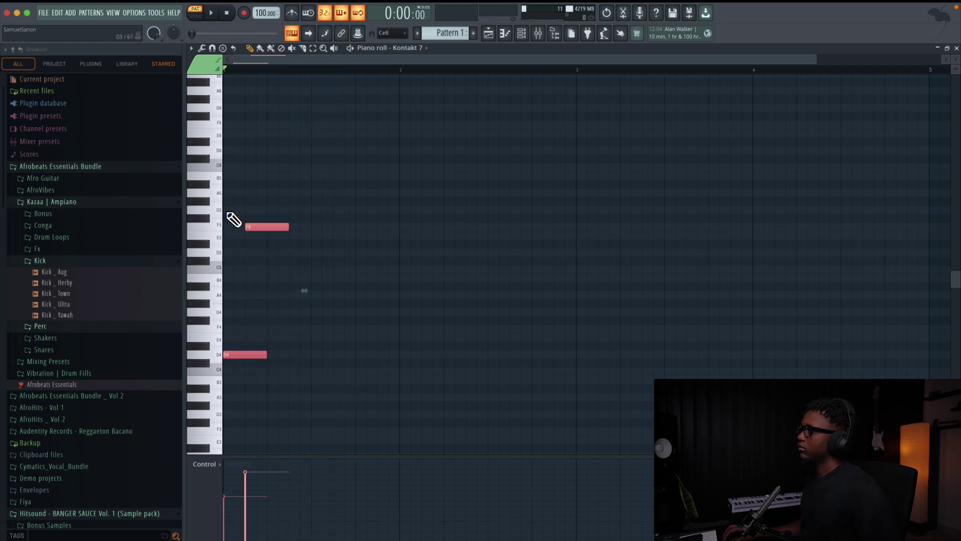
# Duplicate the D4–F5 pair into the second half of bar 1, with the copied D4 softer and extended to the bar's end
pyautogui.press('space')
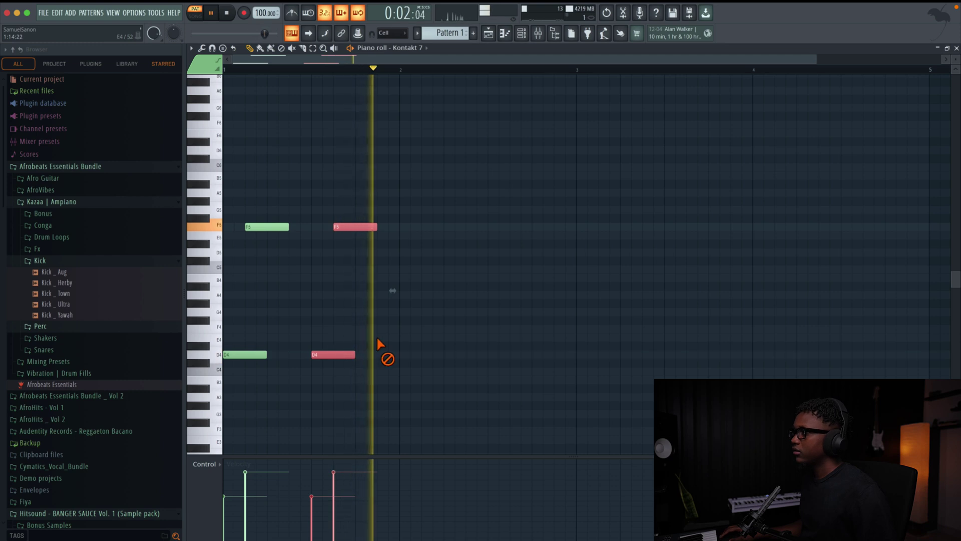
pyautogui.press('space')
pyautogui.press('space')
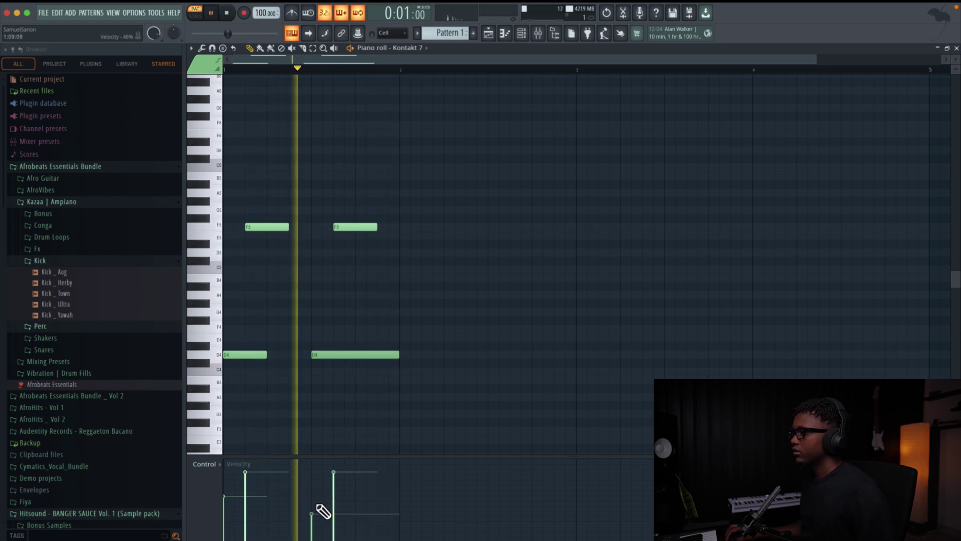
pyautogui.press('space')
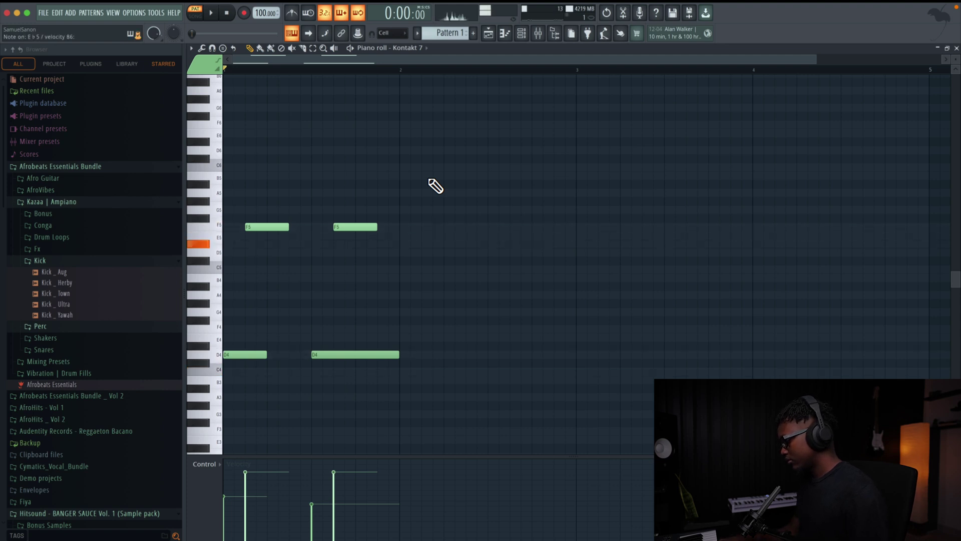
# Add a short D5 note after the second F5, ending with bar 1, and set its velocity to 68%
pyautogui.press('F7')
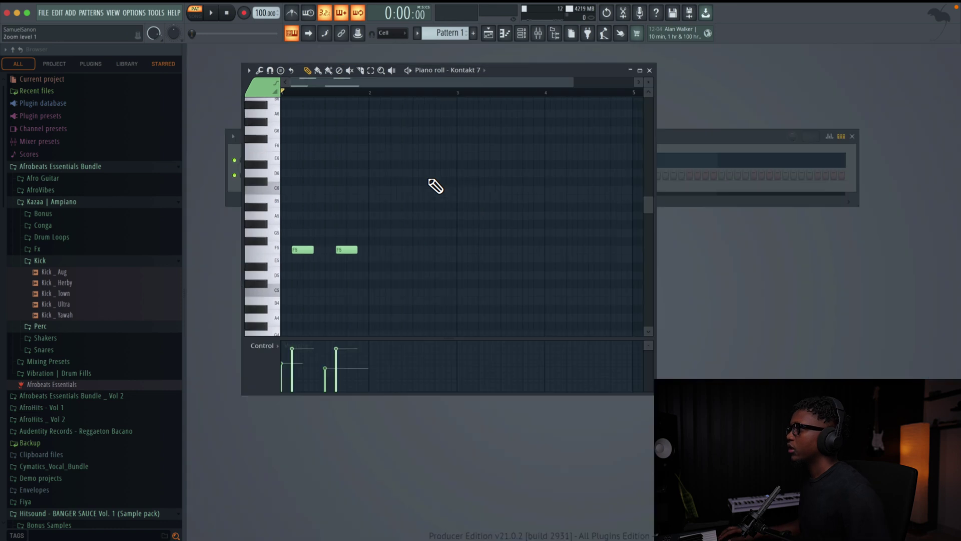
pyautogui.click(640, 71)
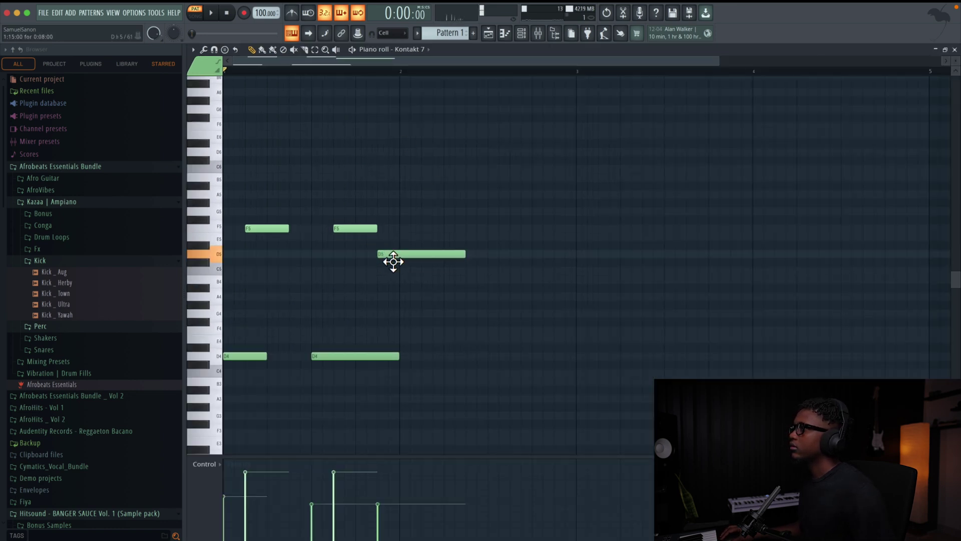
pyautogui.press('space')
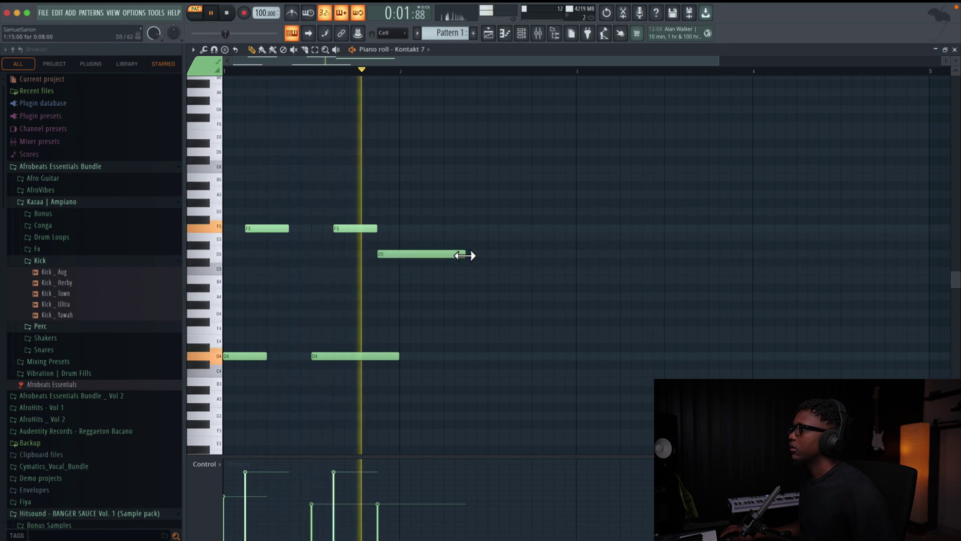
pyautogui.moveTo(461, 255); pyautogui.dragTo(398, 256)
pyautogui.moveTo(379, 505); pyautogui.dragTo(379, 487)
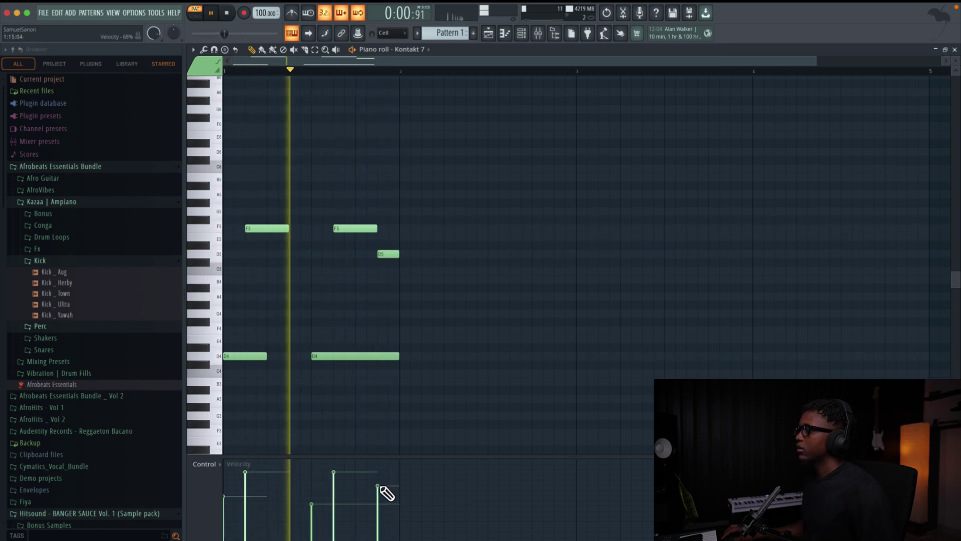
pyautogui.scroll(-1, 431, 381)
pyautogui.press('space')
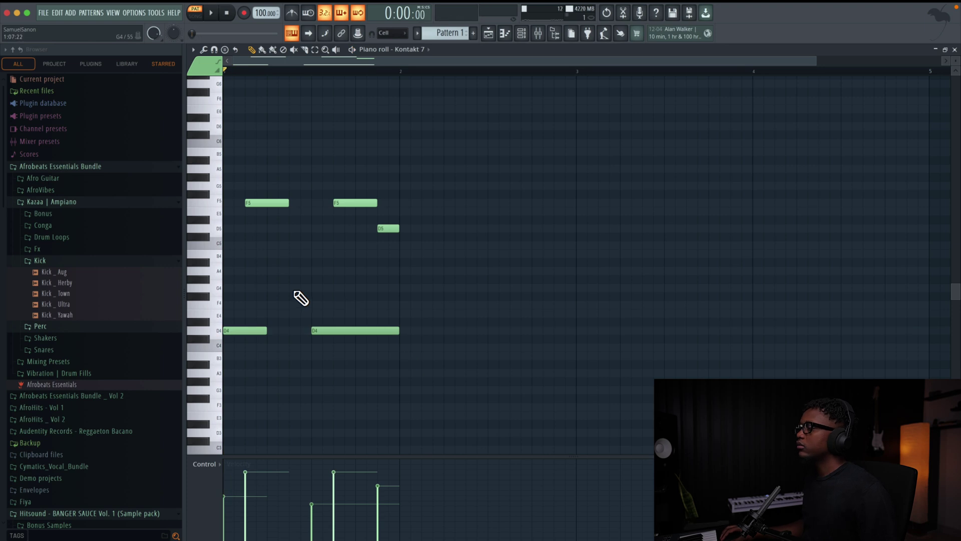
# Copy the opening D4–F5 pair to the start of bar 2, pitched as G4 and D5
pyautogui.moveTo(275, 370); pyautogui.dragTo(243, 191)
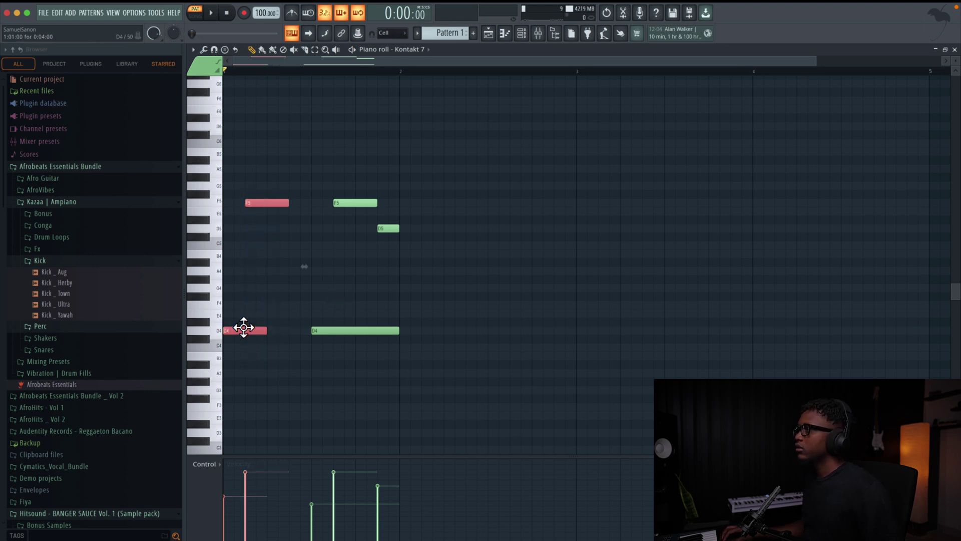
pyautogui.moveTo(429, 324); pyautogui.dragTo(424, 281)
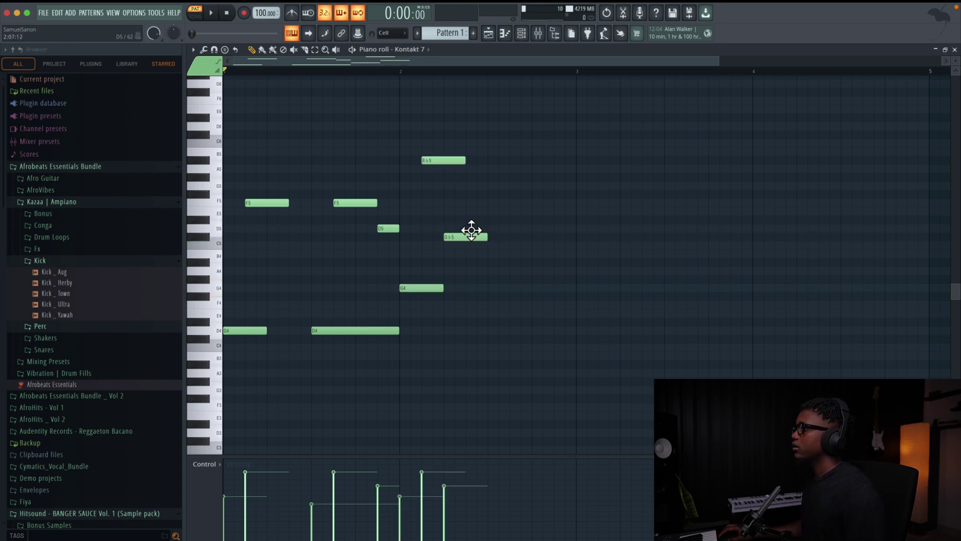
pyautogui.moveTo(454, 229); pyautogui.dragTo(454, 231)
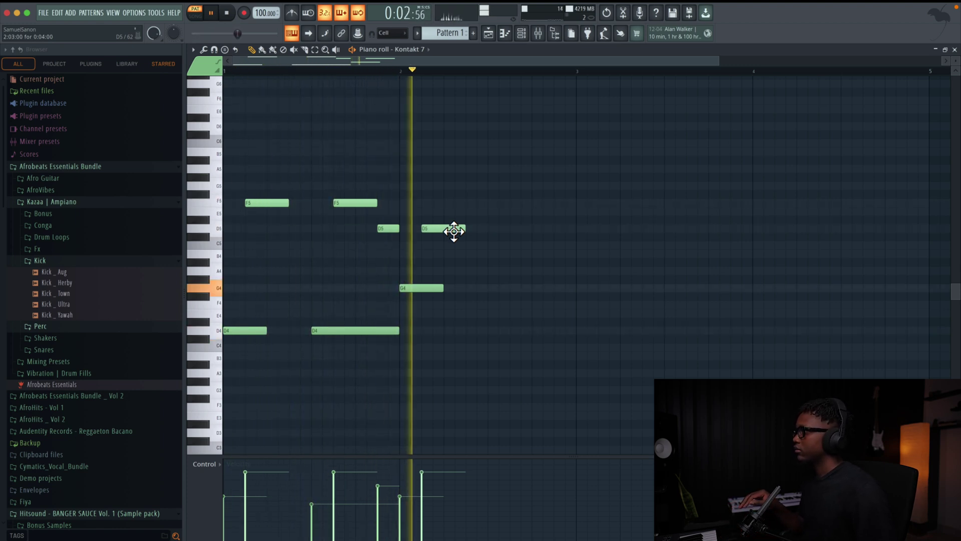
# Copy the two-note figure into the second half of bar 2 as A4 and E5, and play the phrase
pyautogui.press('space')
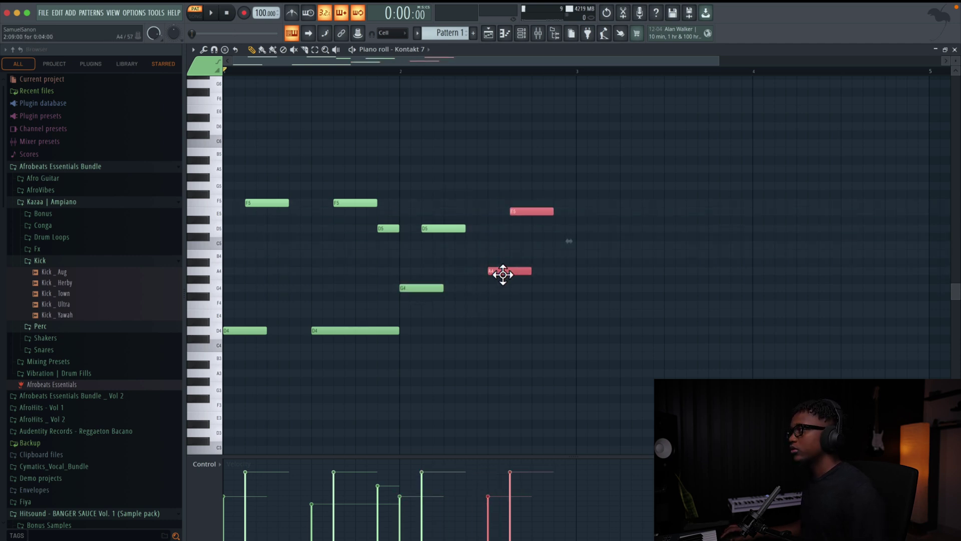
pyautogui.press('space')
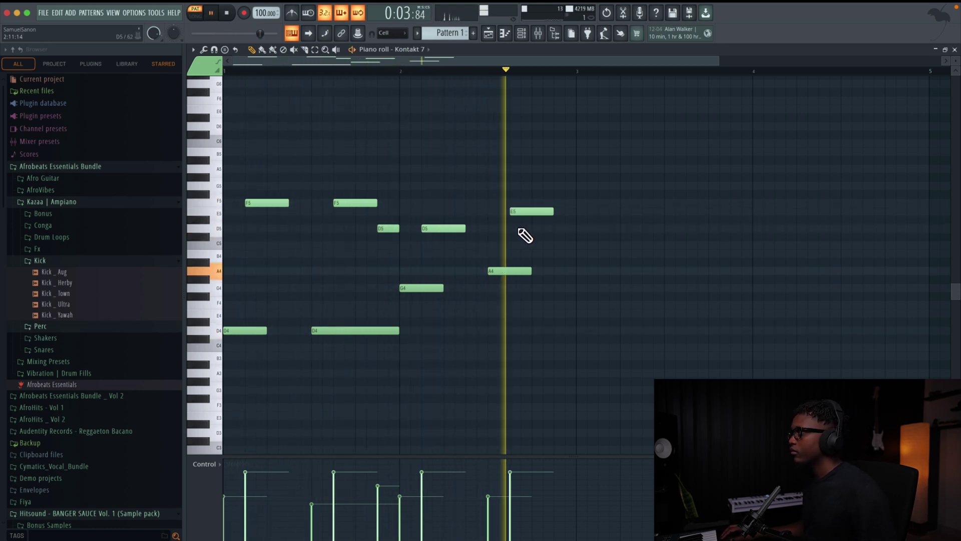
pyautogui.press('space')
pyautogui.press('space')
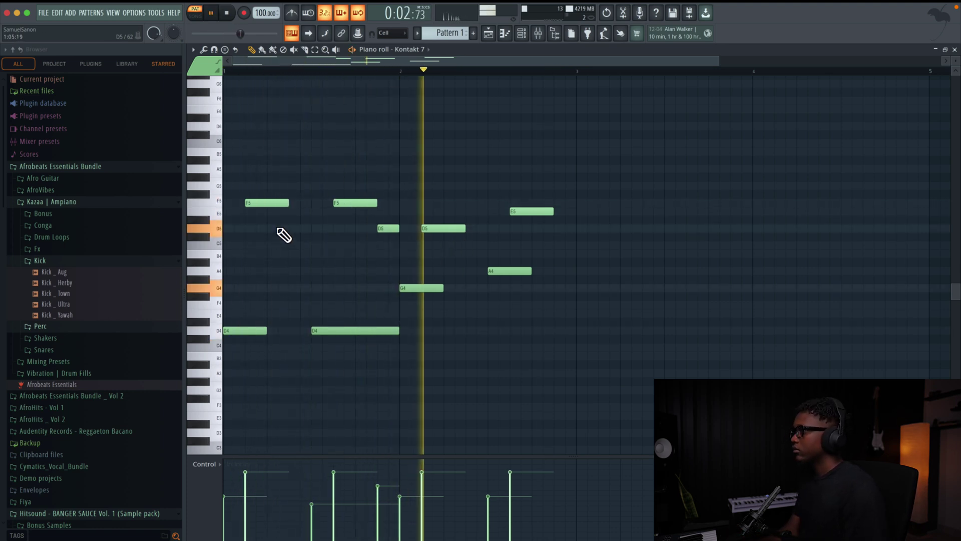
# Add a short B♭4 before A4 and a softer C5 at the end of bar 2, extending E5 to the bar's end
pyautogui.press('space')
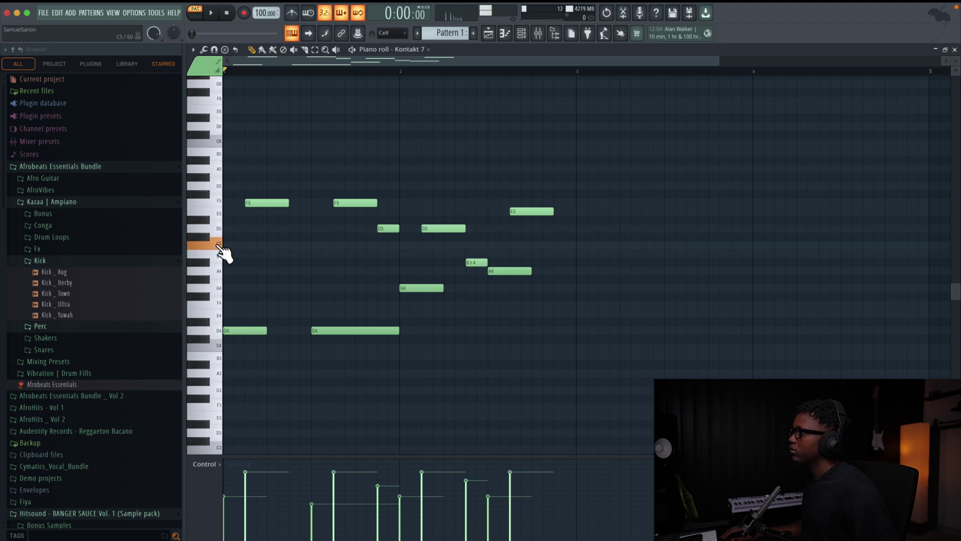
pyautogui.press('space')
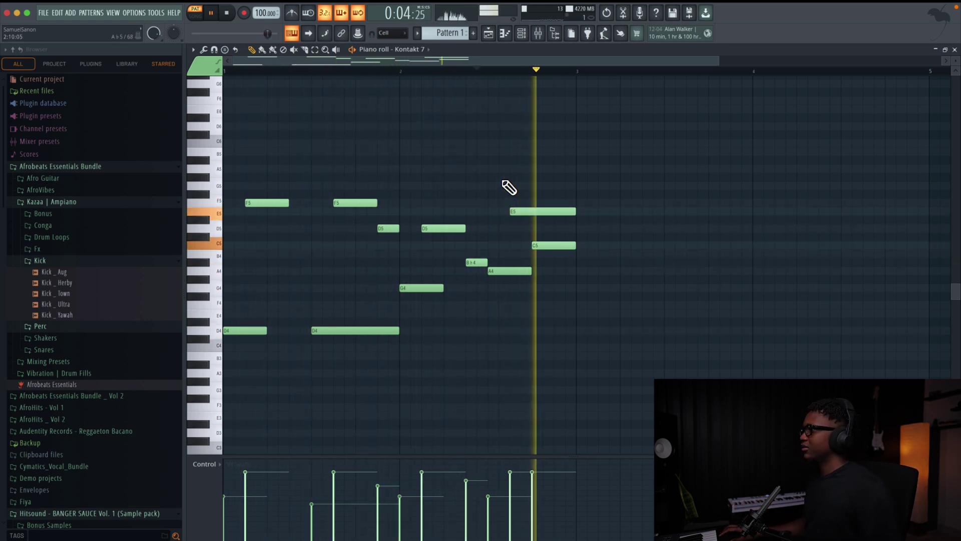
pyautogui.press('space')
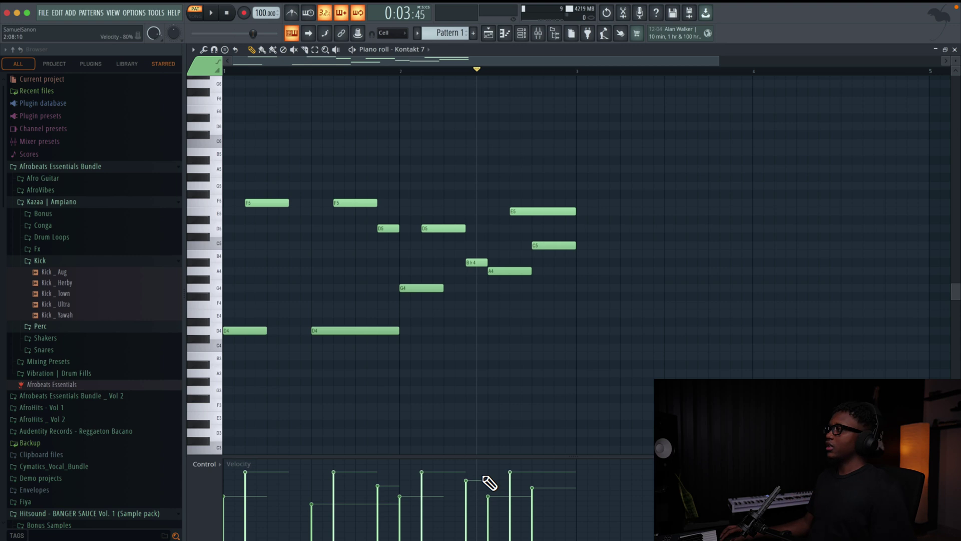
# Duplicate the two-bar guitar melody into bars 3 and 4 and play it back
pyautogui.hotkey('ctrl', 'b')
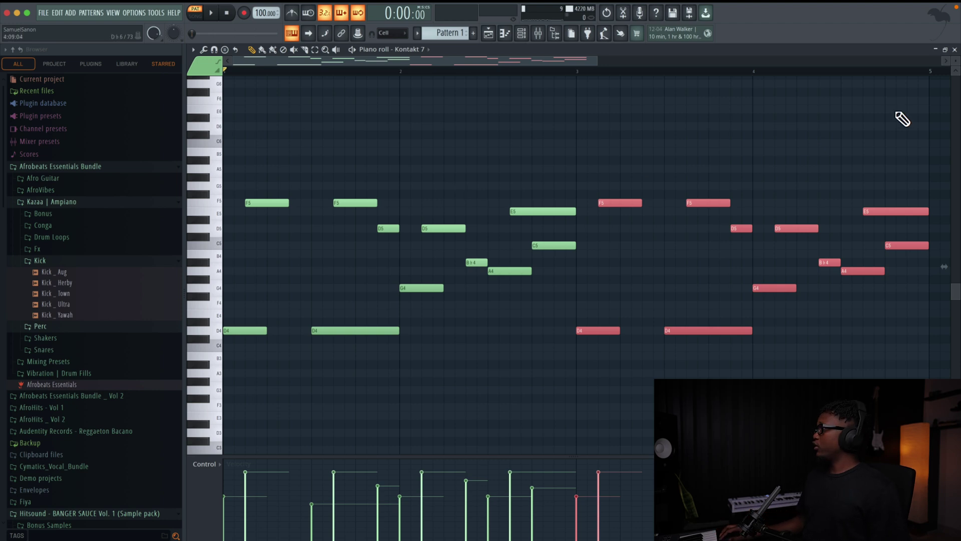
pyautogui.moveTo(957, 66); pyautogui.dragTo(958, 62)
pyautogui.press('space')
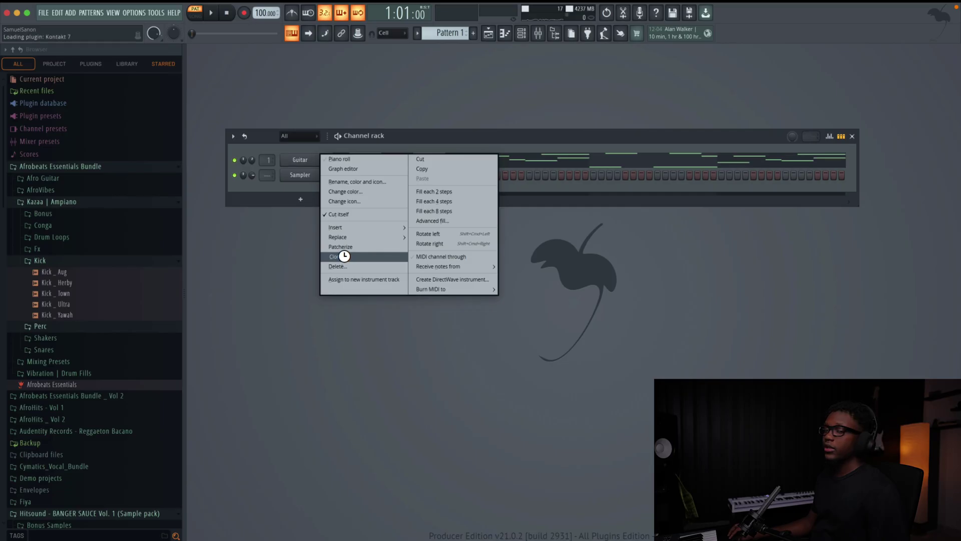
# Clone the Guitar channel and open the clone's empty piano roll
pyautogui.click(344, 253)
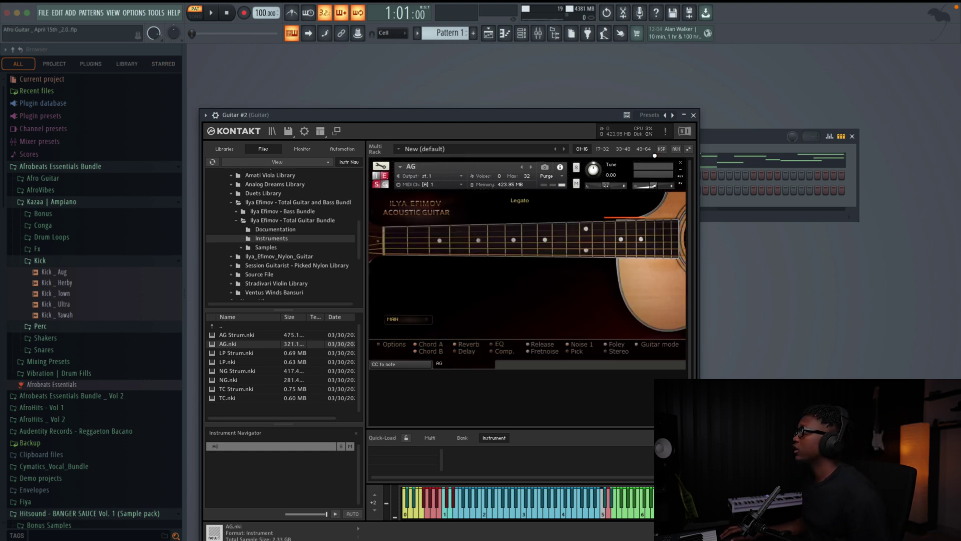
pyautogui.click(693, 117)
pyautogui.rightClick(301, 176)
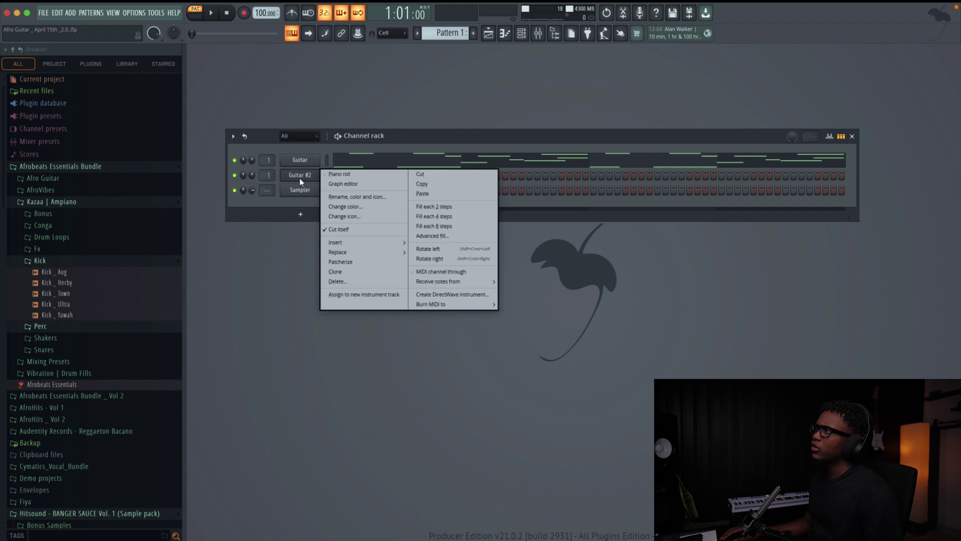
pyautogui.click(345, 175)
# Audition the original guitar melody with the cloned channel's piano roll open
pyautogui.press('space')
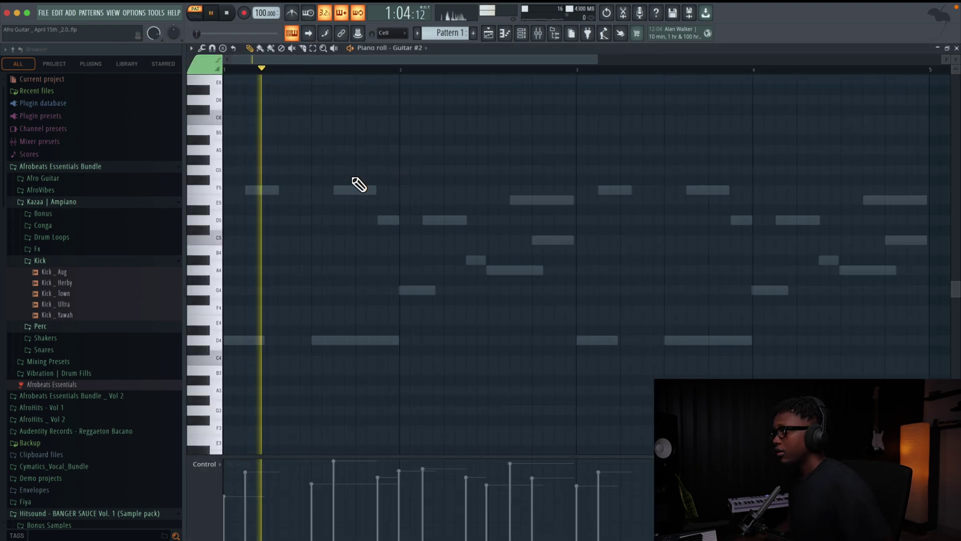
pyautogui.press('space')
pyautogui.press('space')
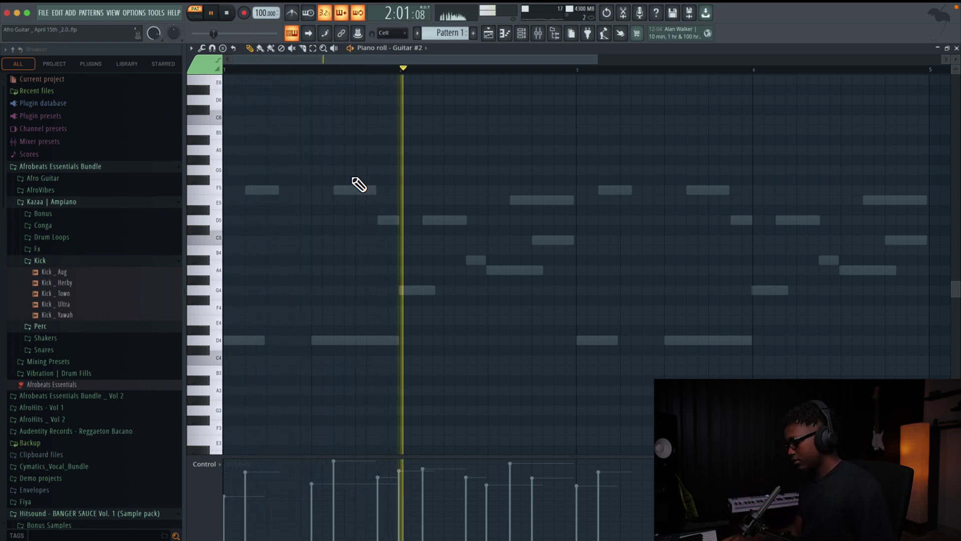
pyautogui.press('space')
pyautogui.press('space')
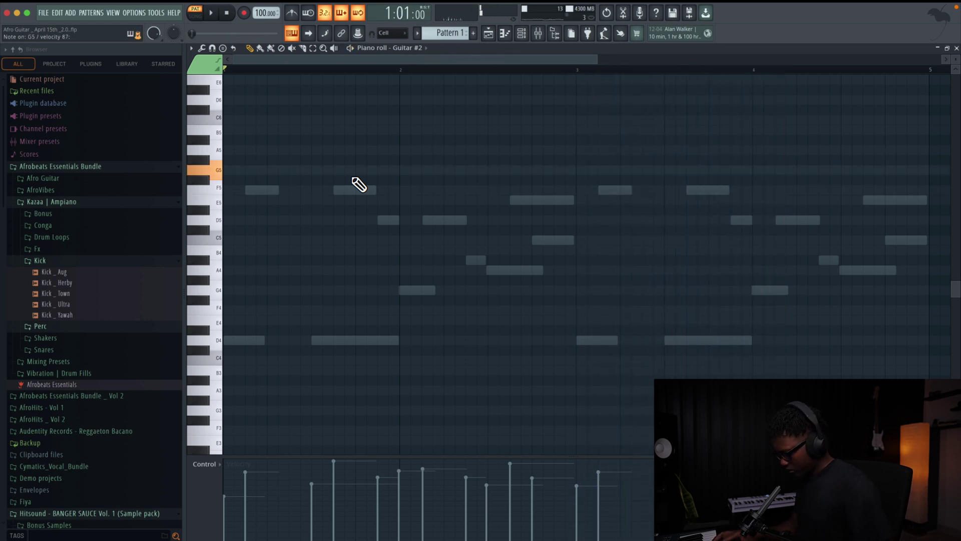
# Set the global snap to 1/4 step and record a four-bar counter-melody of F5, A5 and G5 notes on the cloned guitar
pyautogui.click(395, 33)
pyautogui.click(392, 85)
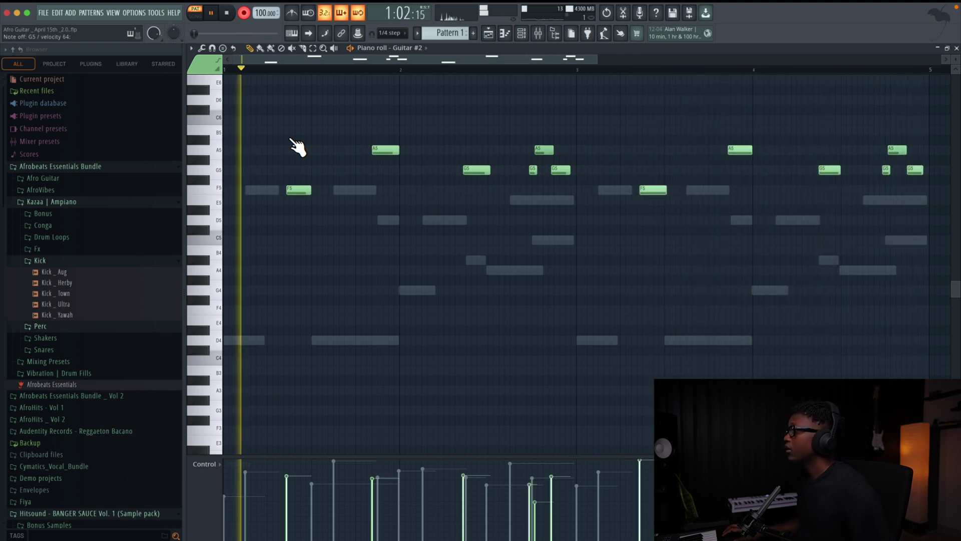
pyautogui.moveTo(597, 59); pyautogui.dragTo(620, 59)
pyautogui.press('space')
pyautogui.press('space')
# Set the global snap back to Cell
pyautogui.click(400, 34)
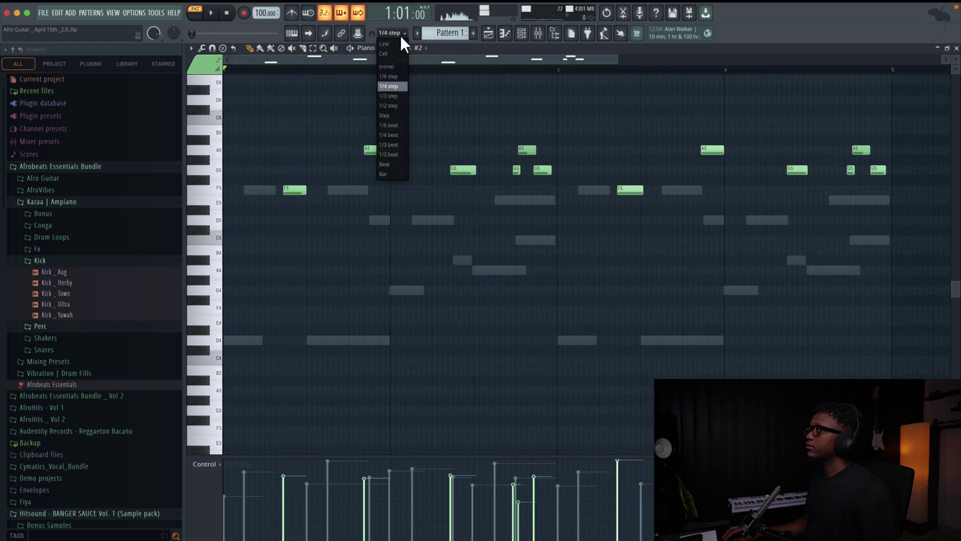
pyautogui.click(395, 54)
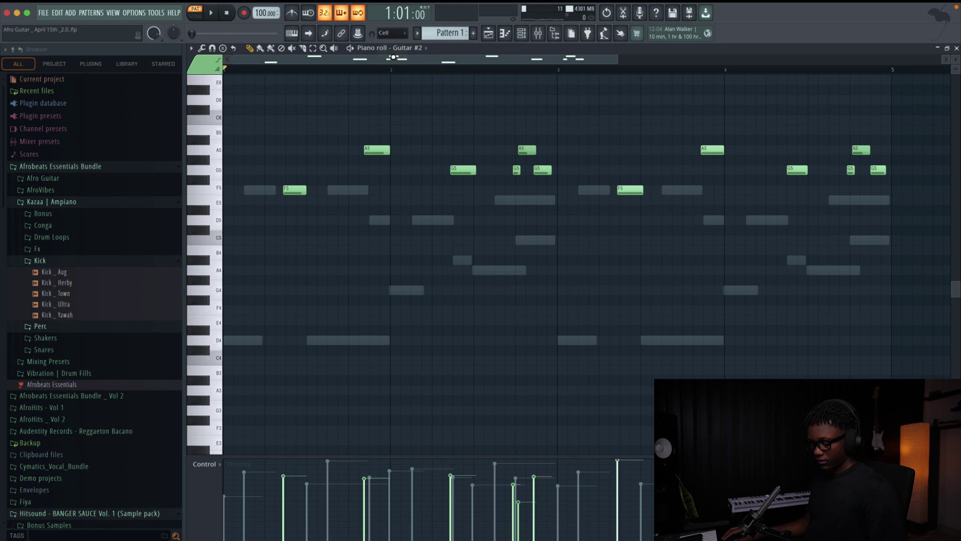
# Quantize the cloned guitar's counter-melody with the quantizer and shift the A5 note in bar 1 slightly later
pyautogui.hotkey('alt', 'q')
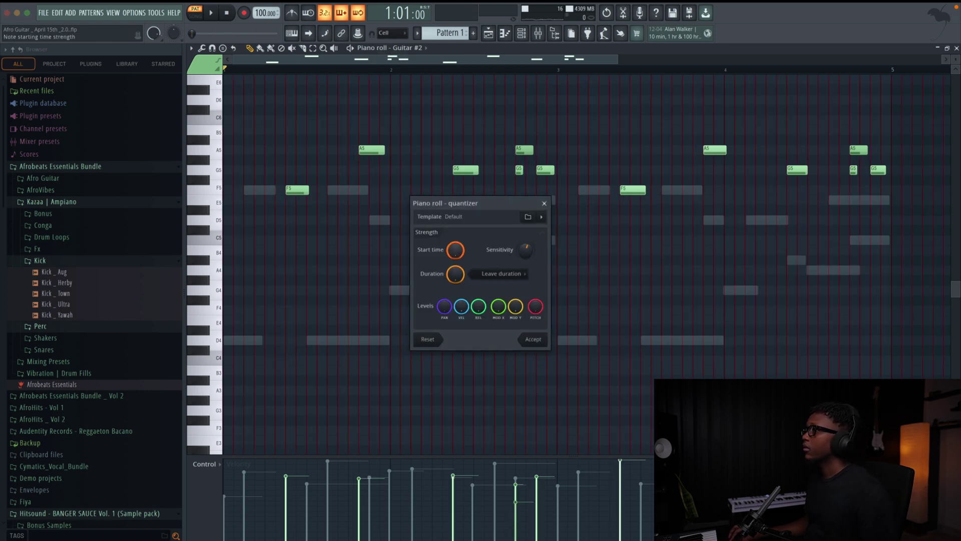
pyautogui.click(541, 338)
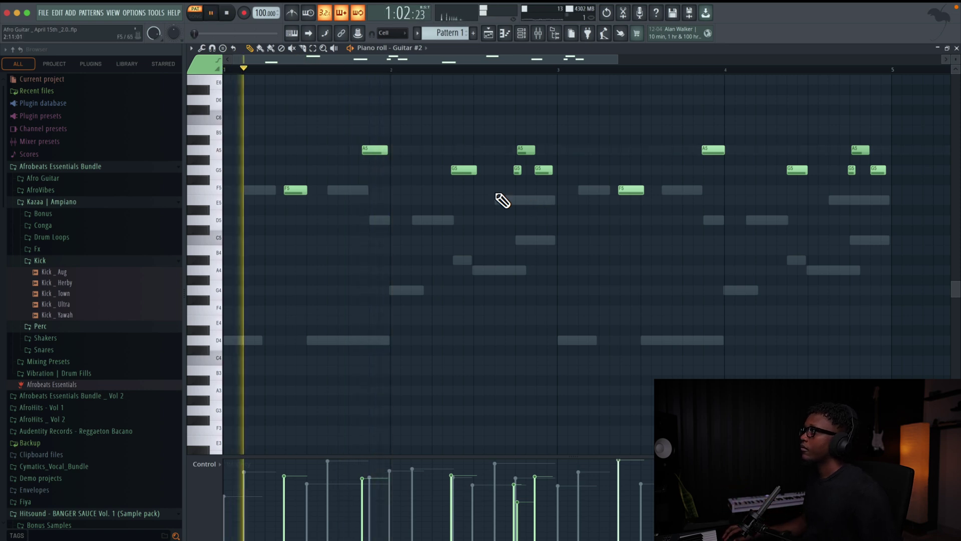
pyautogui.moveTo(378, 149); pyautogui.dragTo(385, 150)
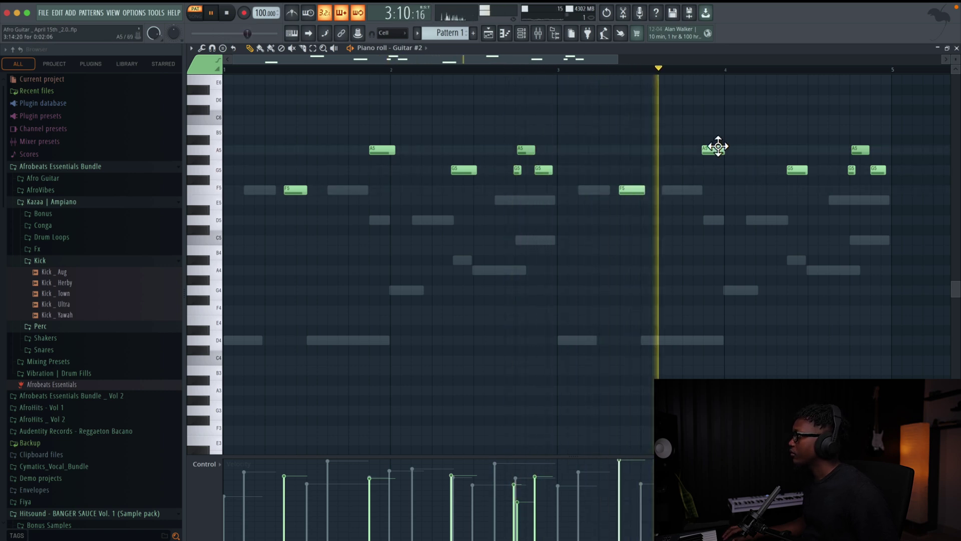
# Re-record the end of bar 4 at 1/4 step snap with G5, A5, C6, B♭5, A5 and G5 notes on the cloned guitar
pyautogui.hscroll(1, 705, 148)
pyautogui.scroll(2, 563, 243)
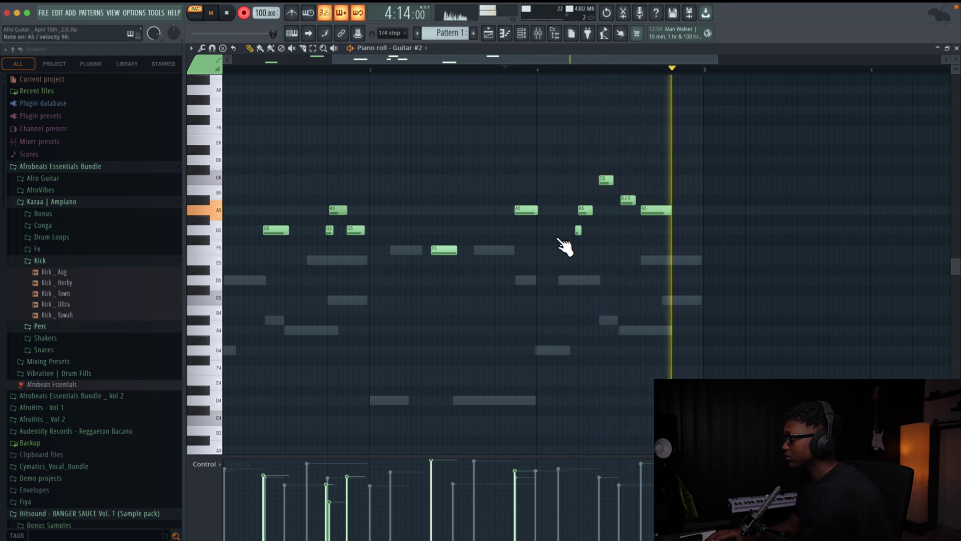
pyautogui.press('space')
pyautogui.click(586, 210)
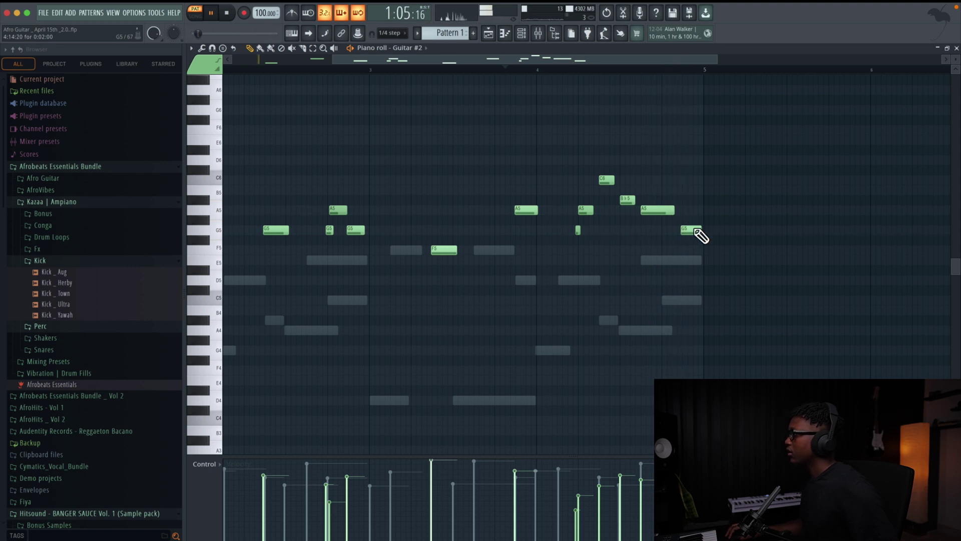
# Play both guitar parts together while reviewing the original Guitar channel's notes against the counter-melody
pyautogui.click(957, 48)
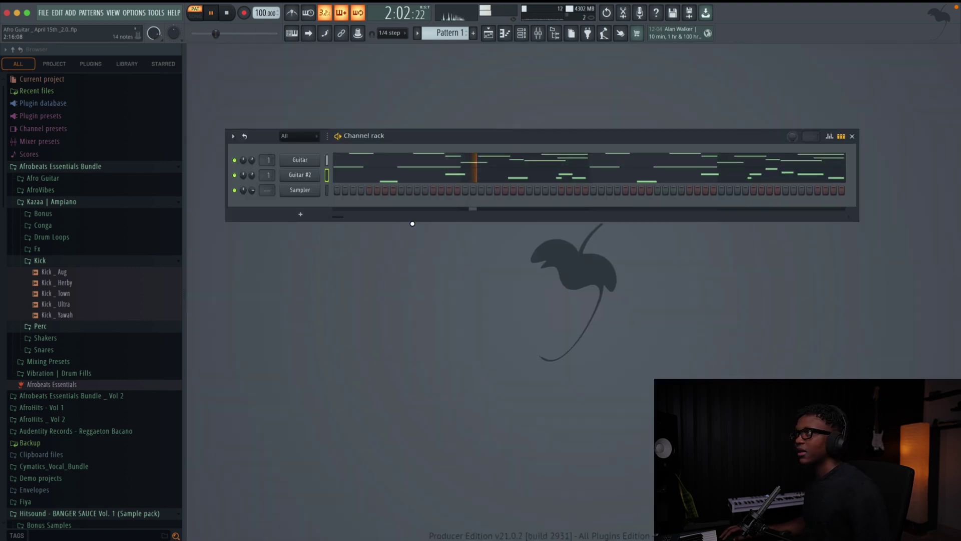
pyautogui.click(552, 163)
pyautogui.press('space')
pyautogui.scroll(-2, 576, 240)
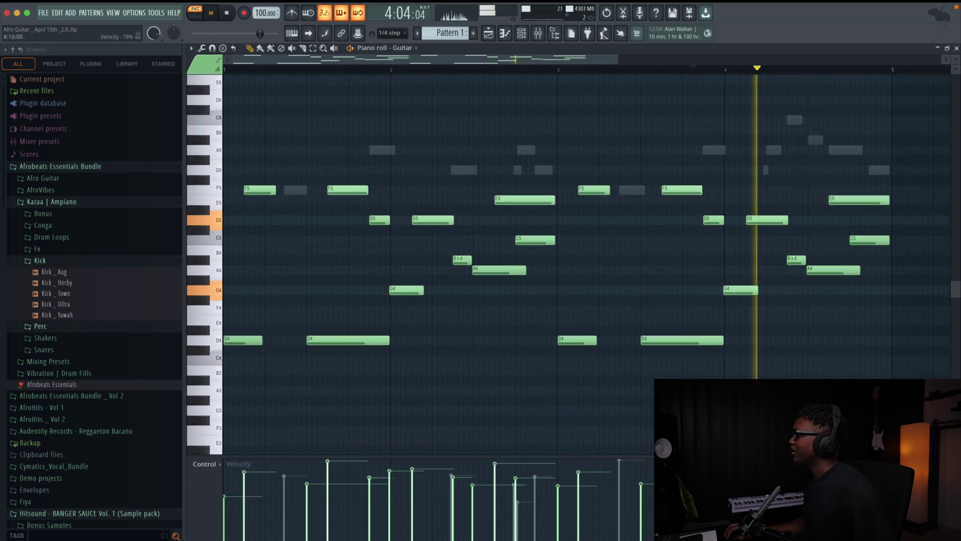
pyautogui.press('space')
pyautogui.press('space')
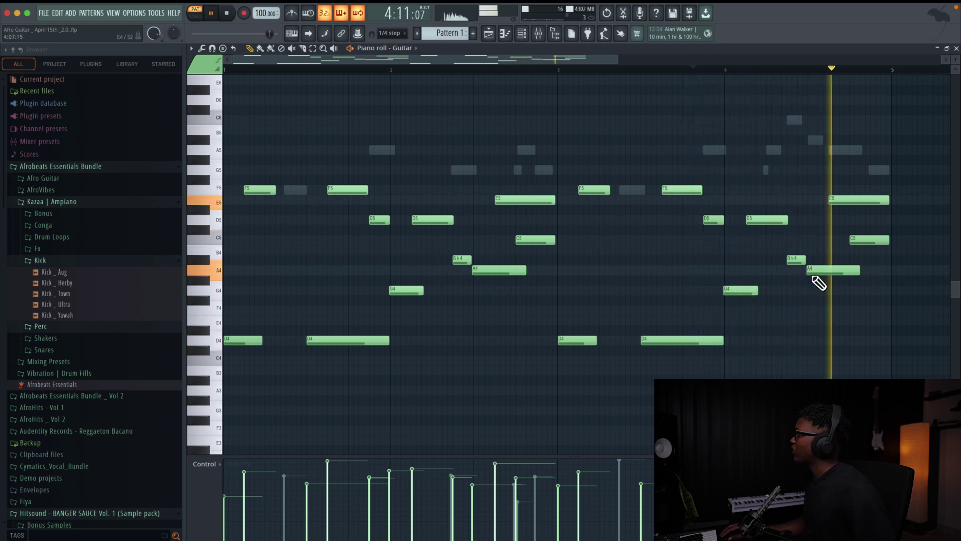
pyautogui.click(956, 49)
pyautogui.press('space')
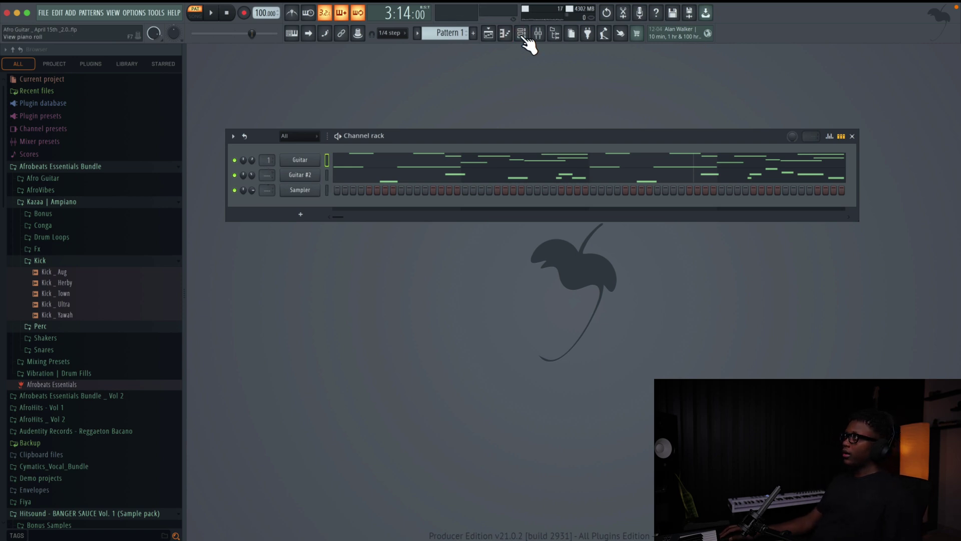
# Copy the Guitar mixer track's state with its effects onto Insert 2 and rename that track A Guitar
pyautogui.click(538, 34)
pyautogui.rightClick(224, 86)
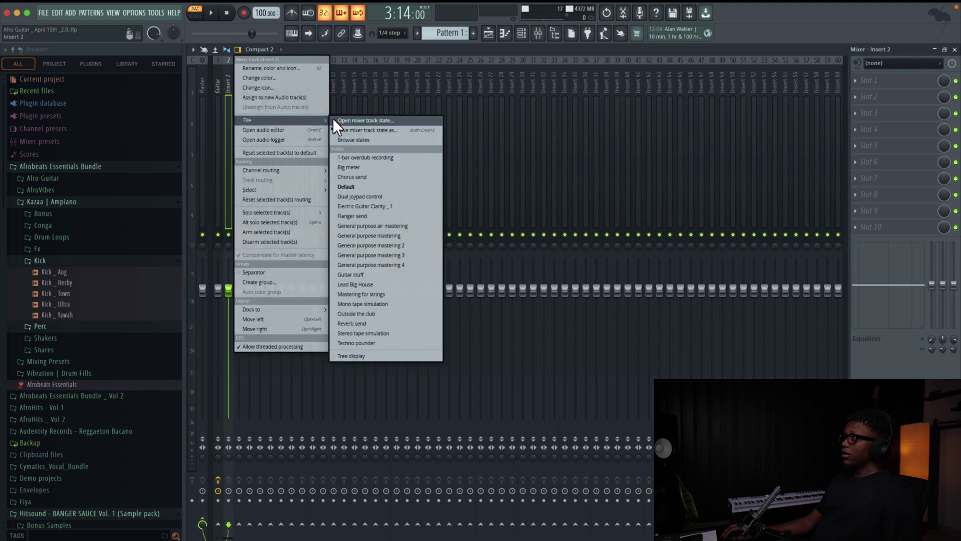
pyautogui.moveTo(296, 171)
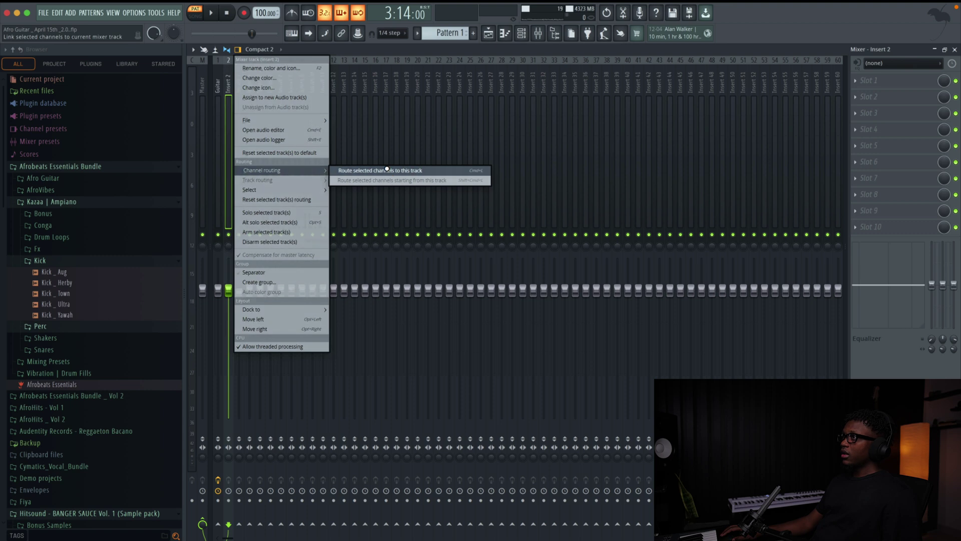
pyautogui.click(387, 170)
pyautogui.rightClick(215, 90)
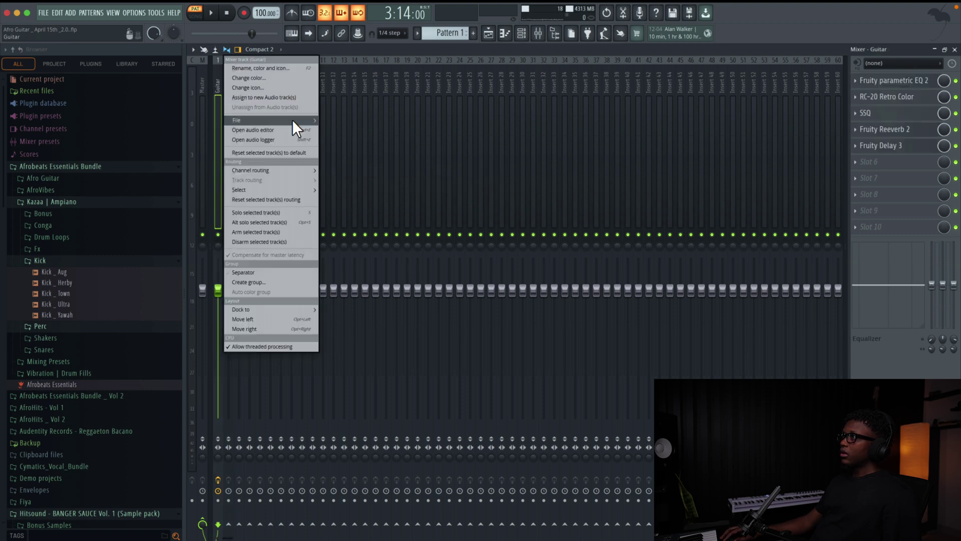
pyautogui.moveTo(293, 120)
pyautogui.moveTo(348, 129); pyautogui.dragTo(230, 104)
pyautogui.write('AGuitar')
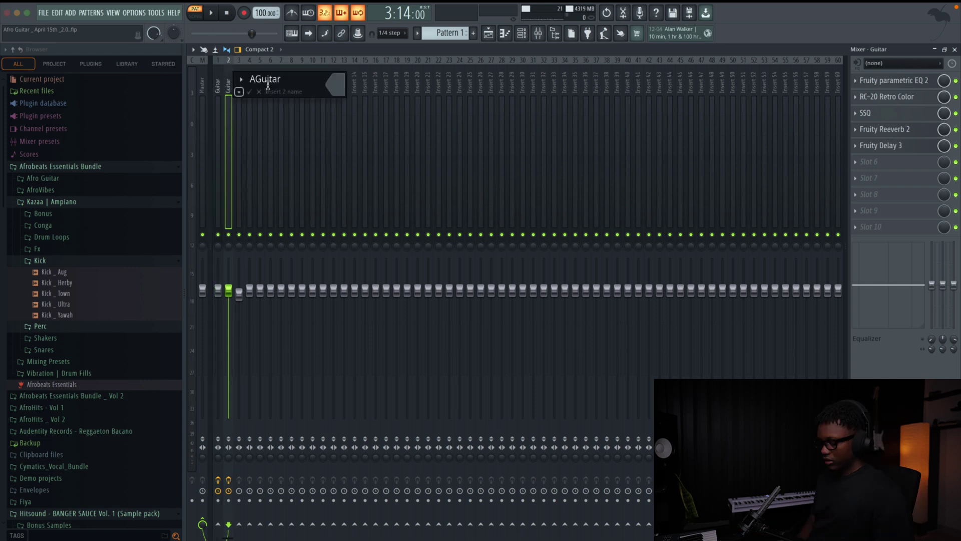
pyautogui.press('Return')
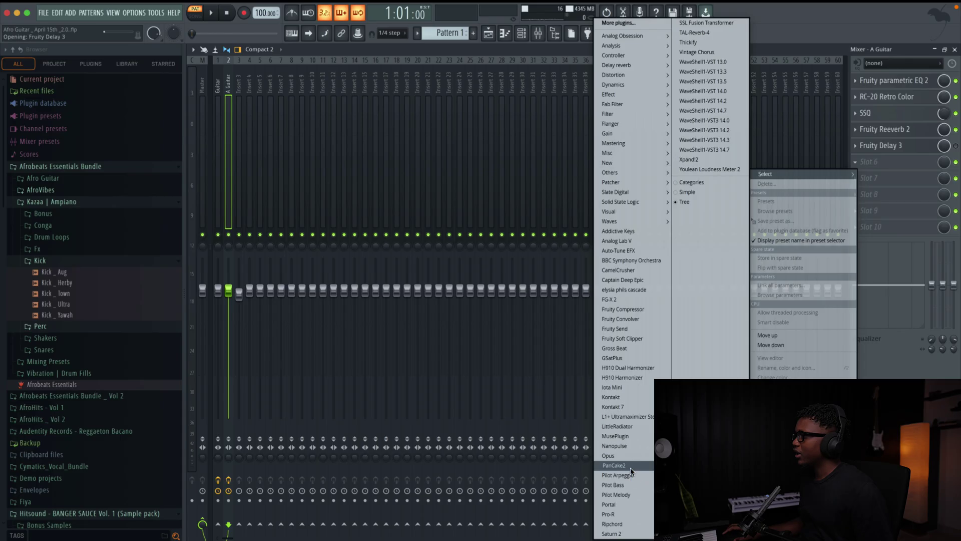
# Load PanCake2 into slot 6 of the A Guitar mixer track and audition the pattern
pyautogui.click(621, 466)
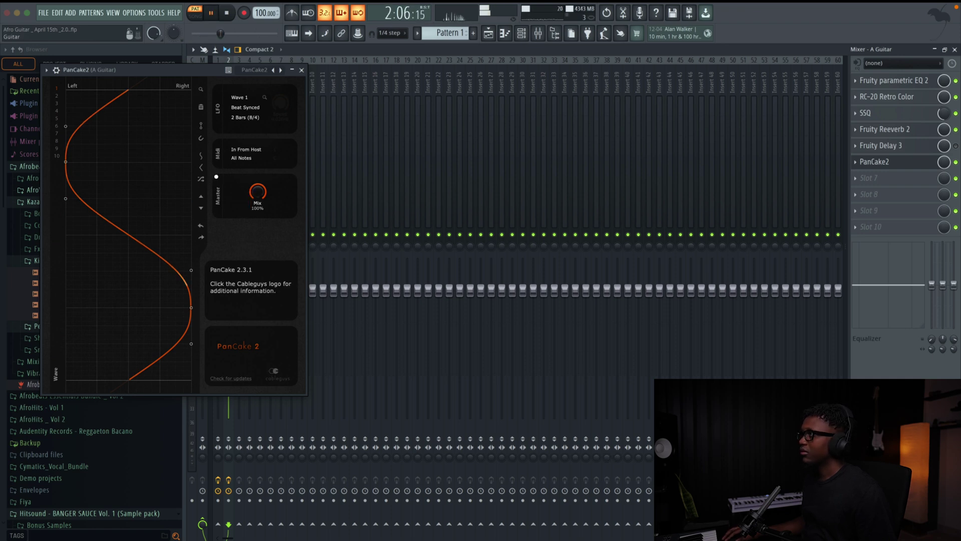
pyautogui.moveTo(150, 70); pyautogui.dragTo(451, 197)
pyautogui.press('space')
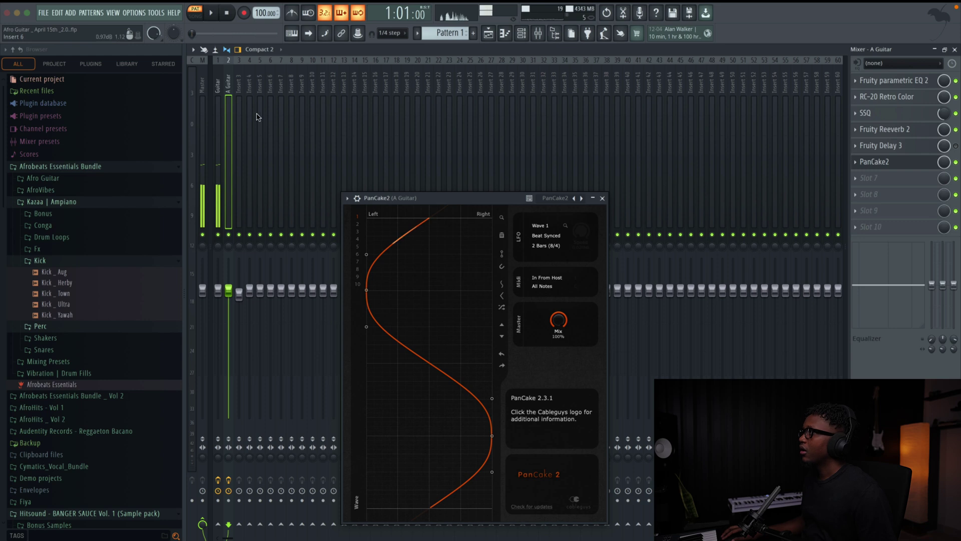
# Route the Guitar #2 channel to mixer track 2 and close the PanCake2 and mixer windows
pyautogui.click(521, 33)
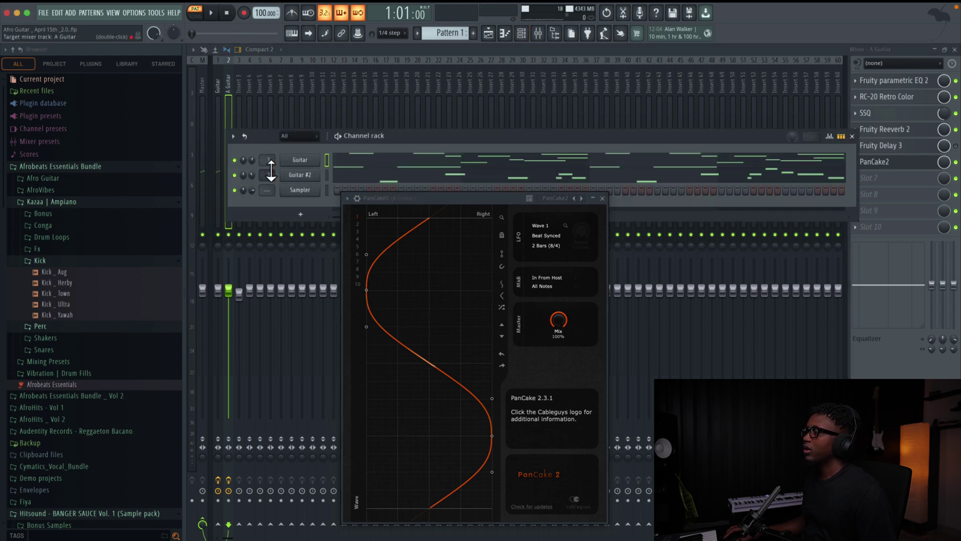
pyautogui.click(603, 199)
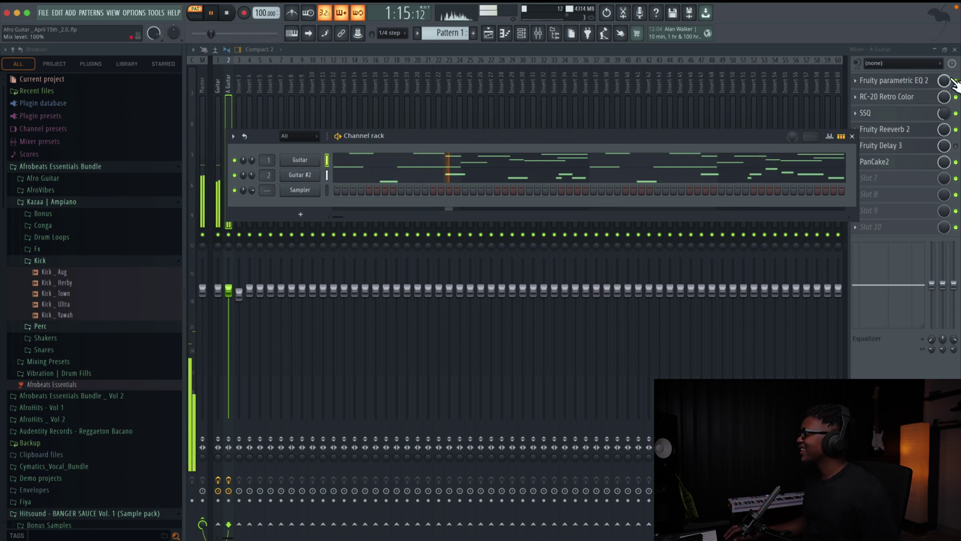
pyautogui.click(954, 49)
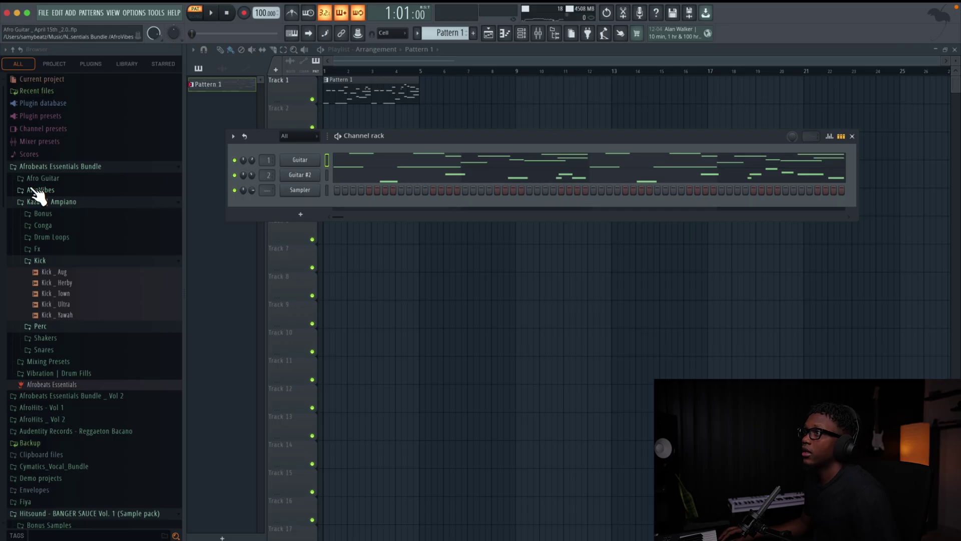
# Place Shaker Loop _ Wahala from the AfroVibes Bonus folder at bar 1 of playlist Track 2, at -16.5 dB
pyautogui.click(38, 190)
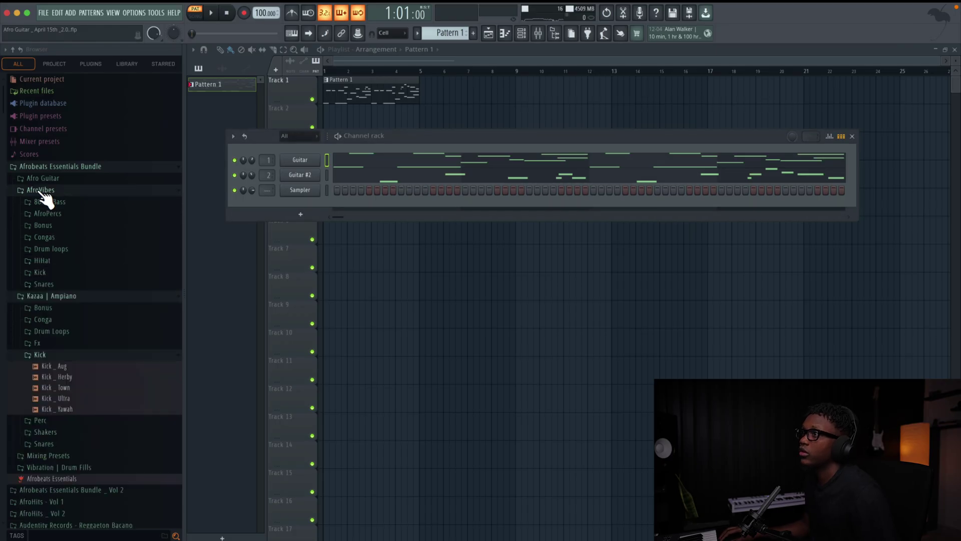
pyautogui.click(56, 219)
pyautogui.click(65, 217)
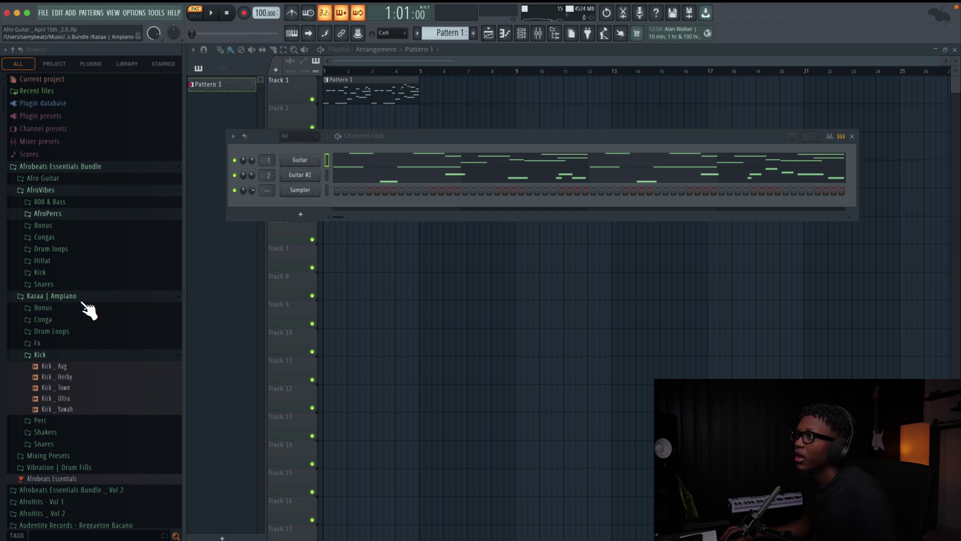
pyautogui.click(59, 226)
pyautogui.moveTo(93, 388); pyautogui.dragTo(322, 116)
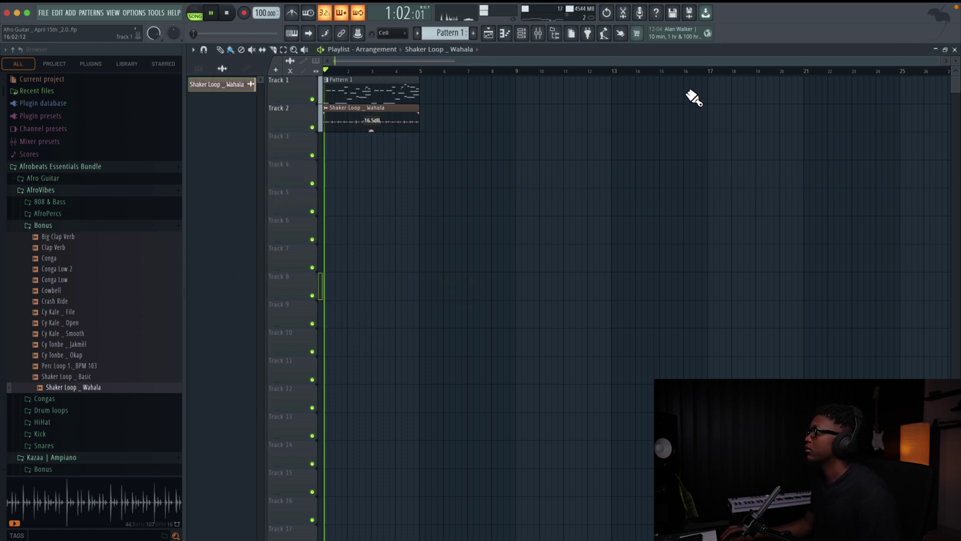
pyautogui.scroll(6, 843, 68)
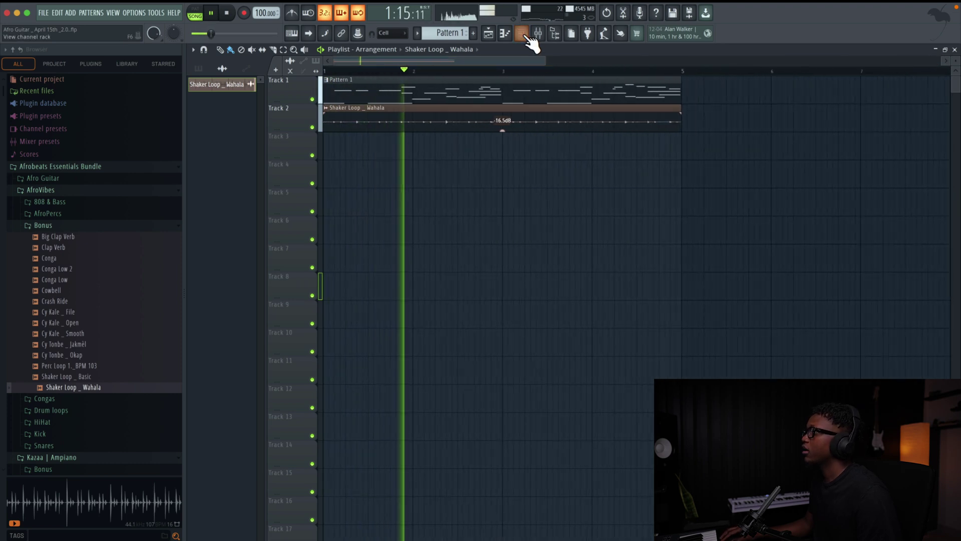
# Load the Pressure sample from the AfroPerc folder of Afrobeats Essentials Bundle _ Vol 2 as a new channel
pyautogui.click(526, 37)
pyautogui.scroll(-10, 76, 351)
pyautogui.press('space')
pyautogui.scroll(-1, 85, 321)
pyautogui.click(80, 307)
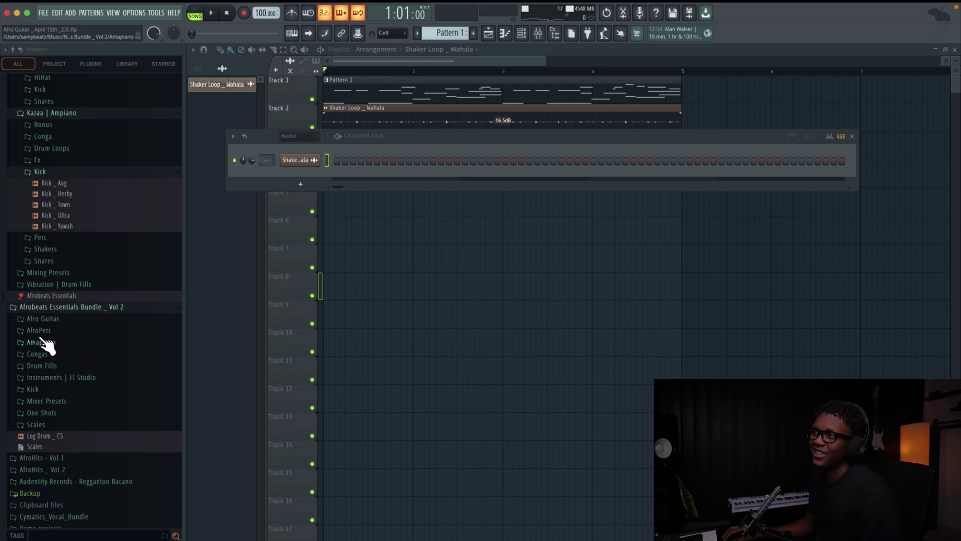
pyautogui.click(93, 333)
pyautogui.click(100, 344)
pyautogui.click(58, 352)
pyautogui.moveTo(305, 189); pyautogui.dragTo(309, 178)
# Program Pressure hits on steps 1, 4 and 7 while the song plays
pyautogui.click(337, 206)
pyautogui.press('space')
pyautogui.click(361, 205)
pyautogui.click(385, 205)
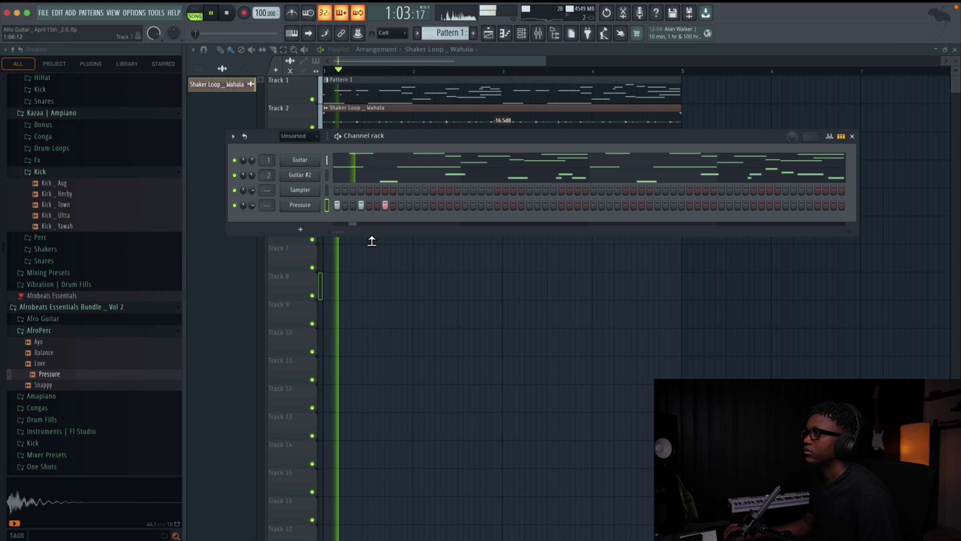
pyautogui.press('space')
# Audition the other AfroPerc samples and load Ayo as a new channel below Pressure
pyautogui.press('Up')
pyautogui.press('Up')
pyautogui.click(50, 375)
pyautogui.click(48, 384)
pyautogui.click(46, 353)
pyautogui.click(44, 343)
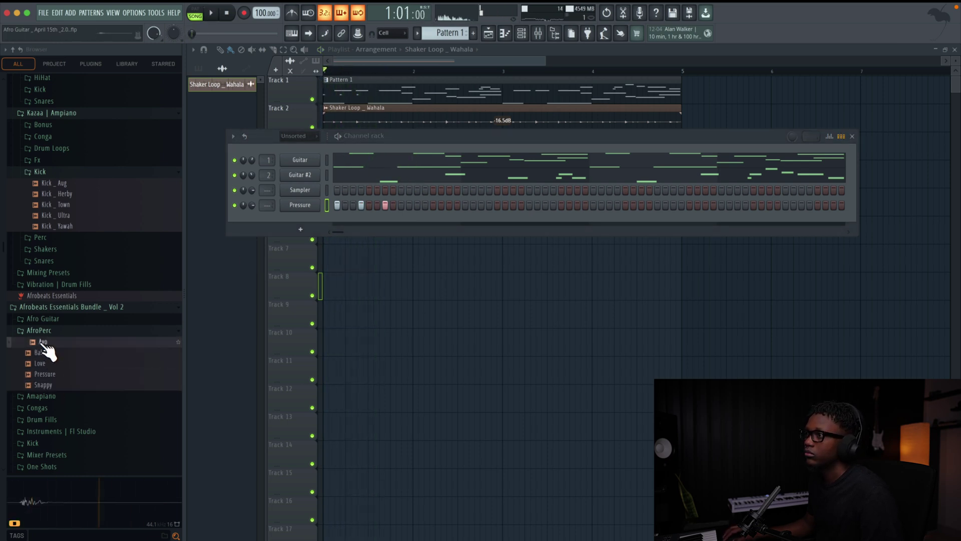
pyautogui.moveTo(318, 209); pyautogui.dragTo(321, 216)
# Program Ayo hits on steps 9 and 11 and add Pressure hits on steps 13 and 17 during playback
pyautogui.press('space')
pyautogui.click(401, 221)
pyautogui.click(425, 221)
pyautogui.click(425, 220)
pyautogui.click(417, 221)
pyautogui.click(434, 205)
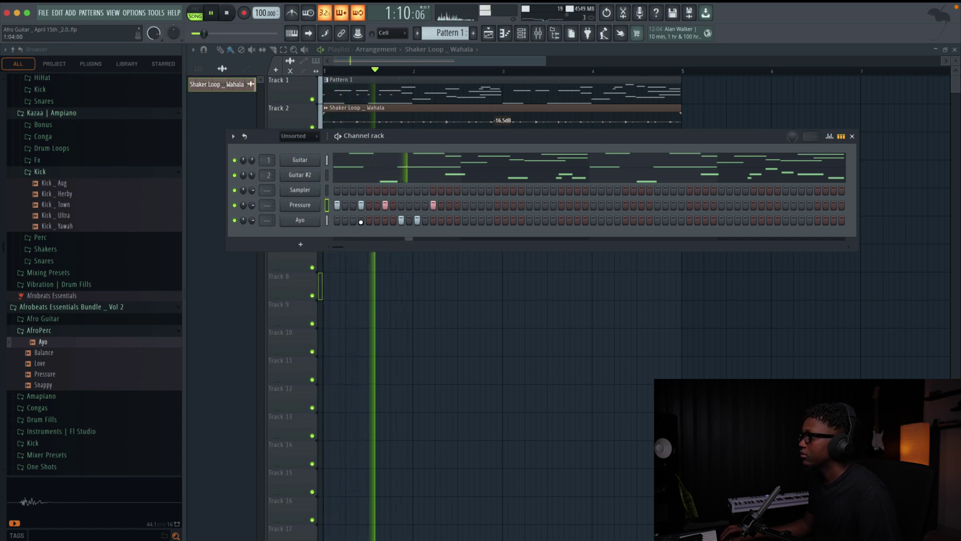
pyautogui.press('space')
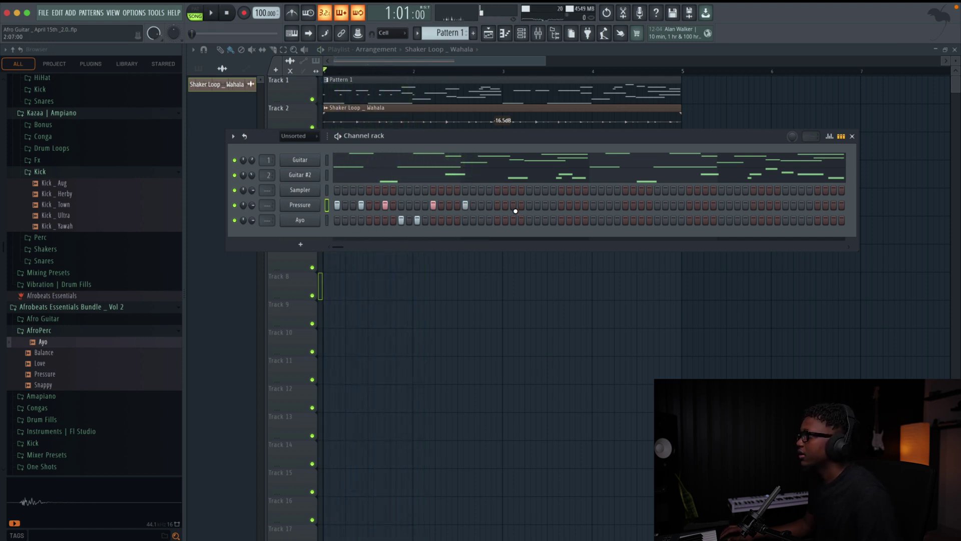
# Extend the percussion into bar 2 with Pressure hits on steps 20, 23 and 29 and Ayo hits on steps 25 and 29
pyautogui.click(514, 206)
pyautogui.press('space')
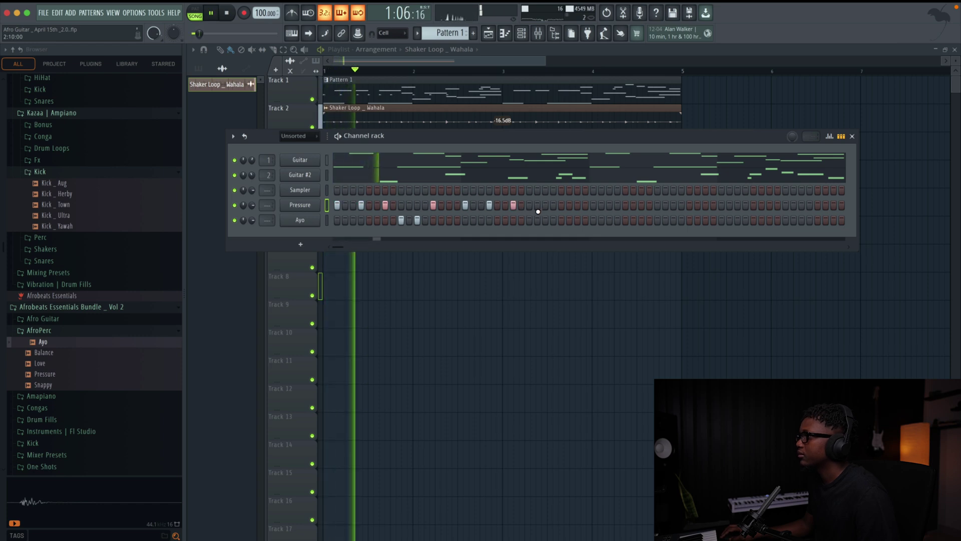
pyautogui.click(530, 220)
pyautogui.click(560, 221)
pyautogui.click(562, 206)
pyautogui.press('space')
# Set the Ayo sample's start offset to 5% in its channel settings and audition the groove
pyautogui.click(300, 221)
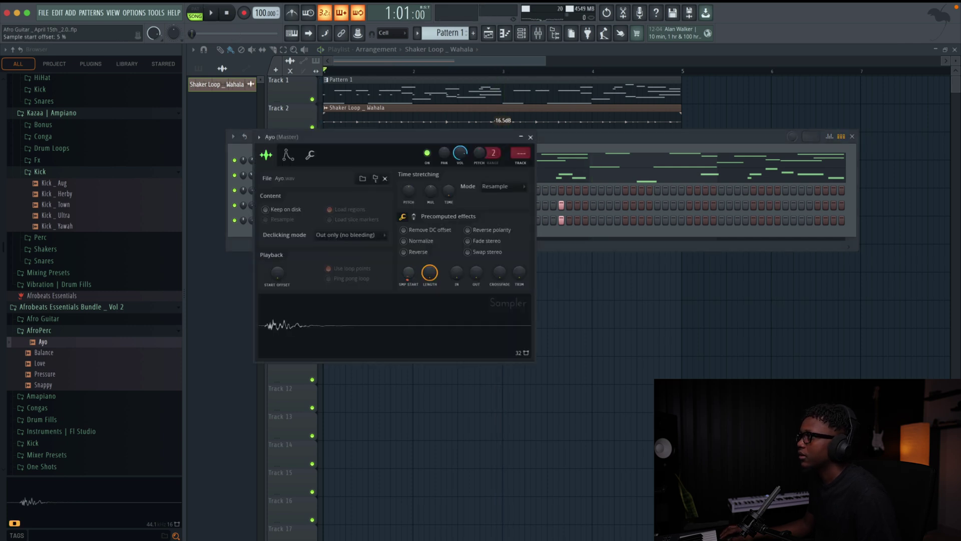
pyautogui.press('Escape')
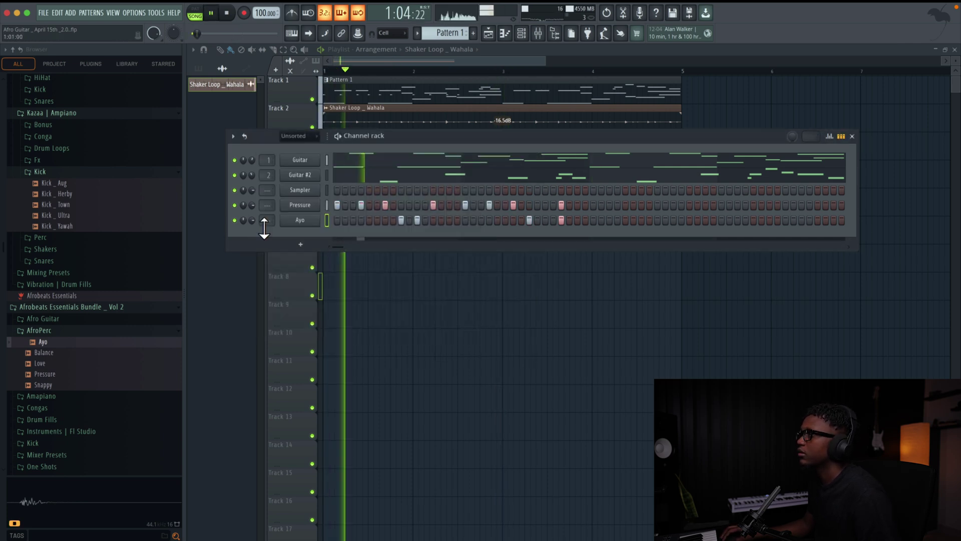
pyautogui.press('space')
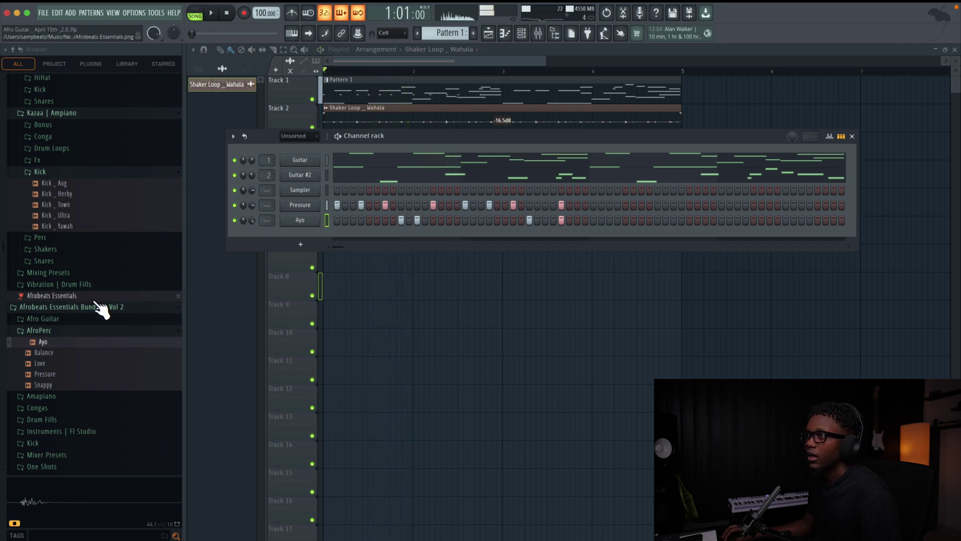
# Load the Vintage conga from the Congas folder as a new channel and program hits on steps 7 and 23
pyautogui.click(54, 408)
pyautogui.click(55, 419)
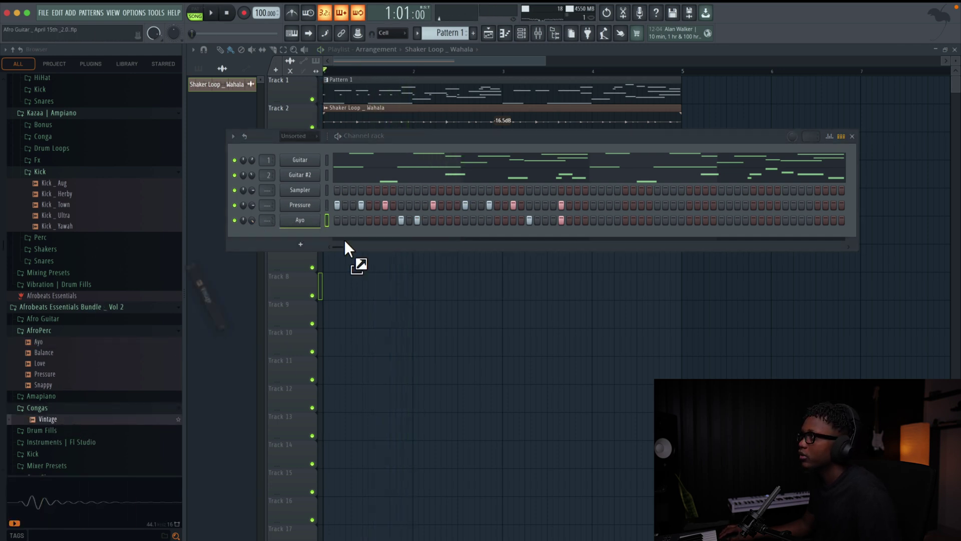
pyautogui.moveTo(331, 234); pyautogui.dragTo(332, 236)
pyautogui.click(385, 235)
pyautogui.click(513, 235)
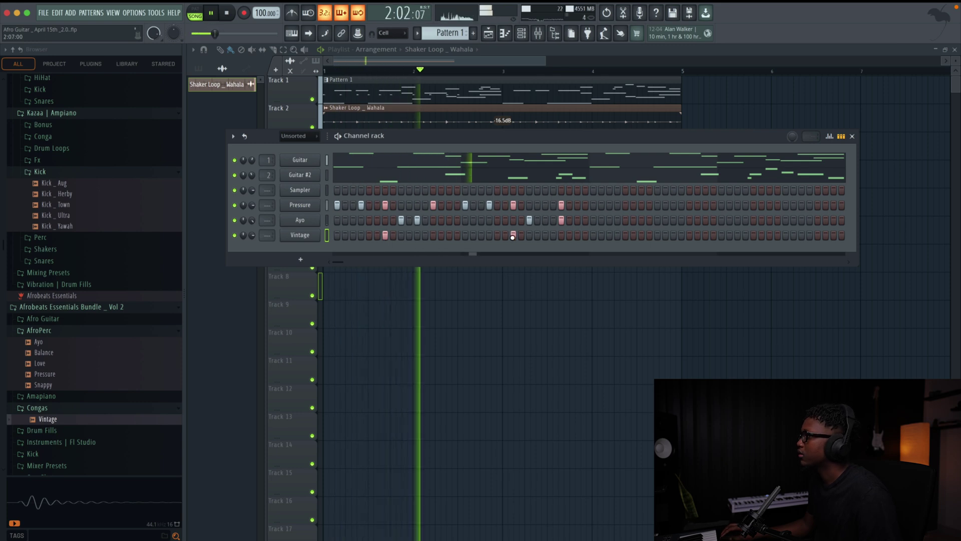
pyautogui.press('space')
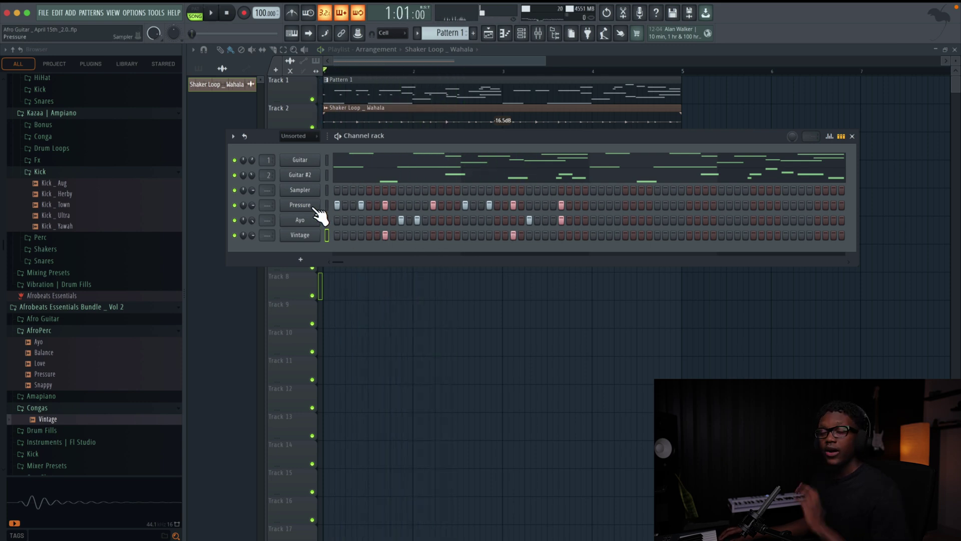
# Open the Pressure channel in the piano roll and duplicate its two-bar pattern into bars 3 and 4
pyautogui.rightClick(311, 204)
pyautogui.click(353, 204)
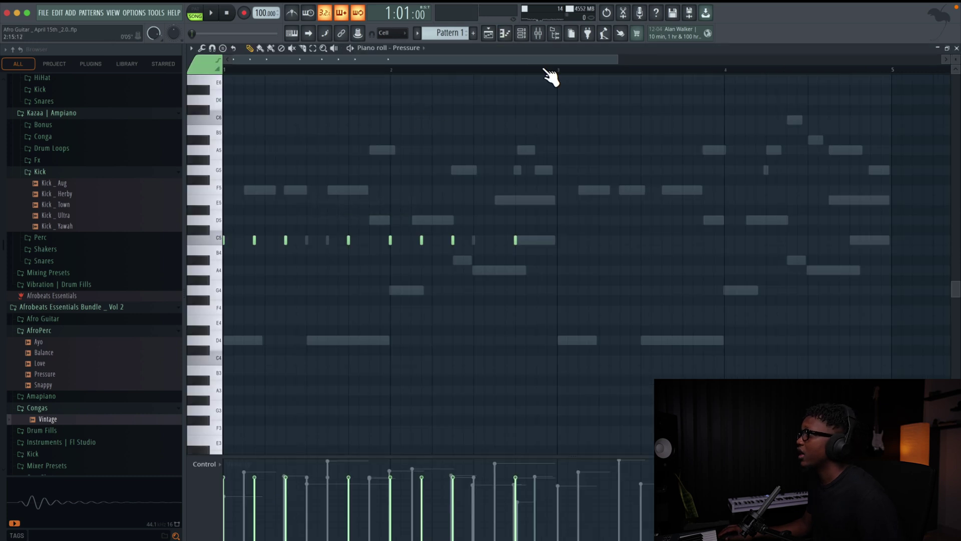
pyautogui.moveTo(561, 71); pyautogui.dragTo(2, 110)
pyautogui.hotkey('ctrl', 'b')
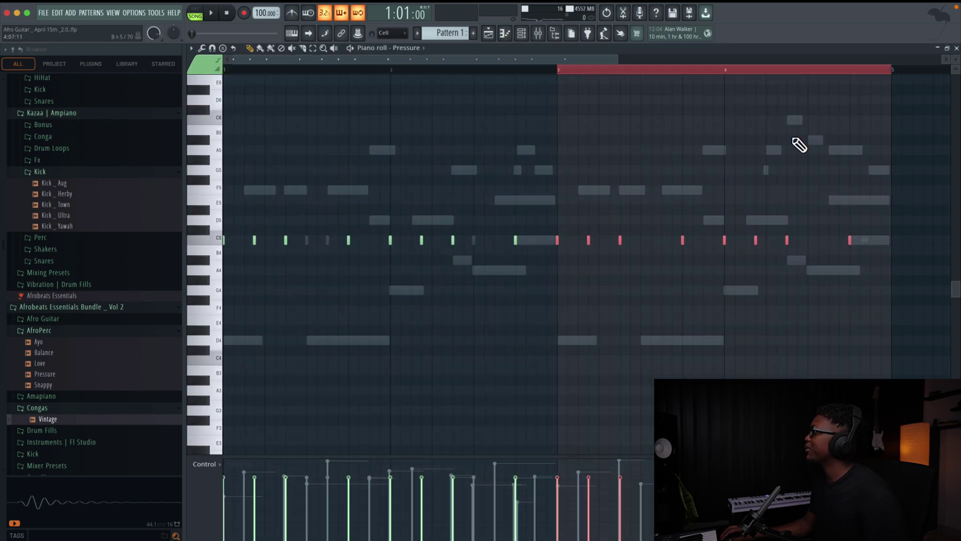
# Duplicate the Ayo and Vintage two-bar patterns into bars 3 and 4 as well, and play back the percussion
pyautogui.click(410, 48)
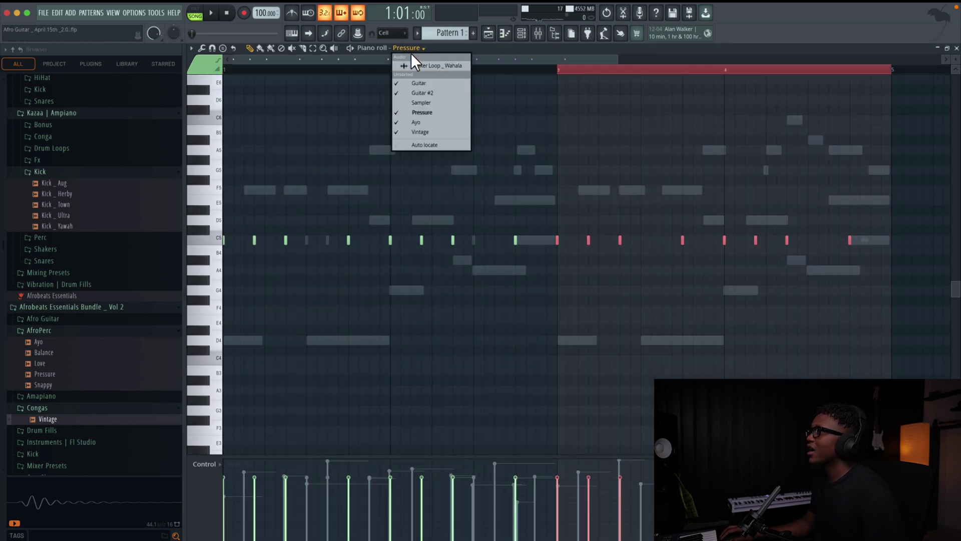
pyautogui.click(420, 121)
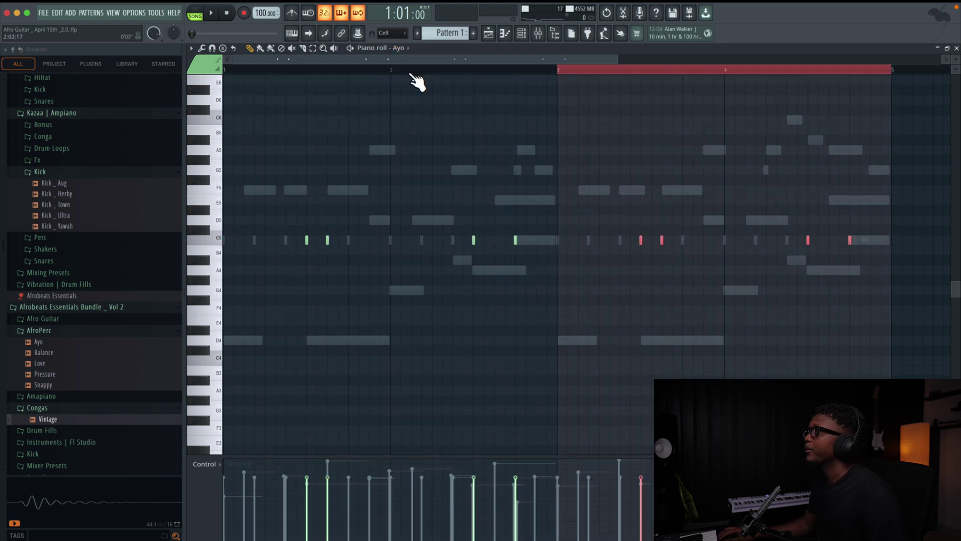
pyautogui.click(400, 49)
pyautogui.click(419, 132)
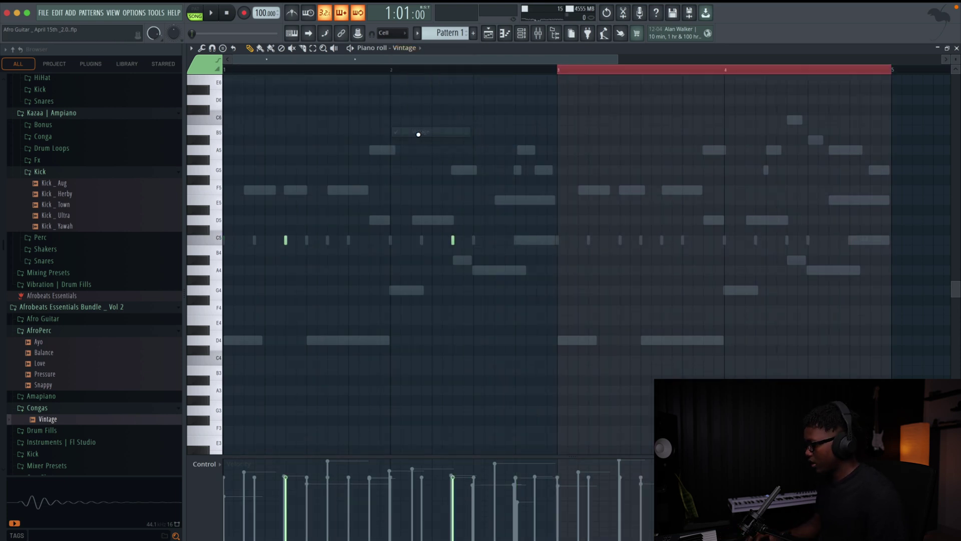
pyautogui.press('space')
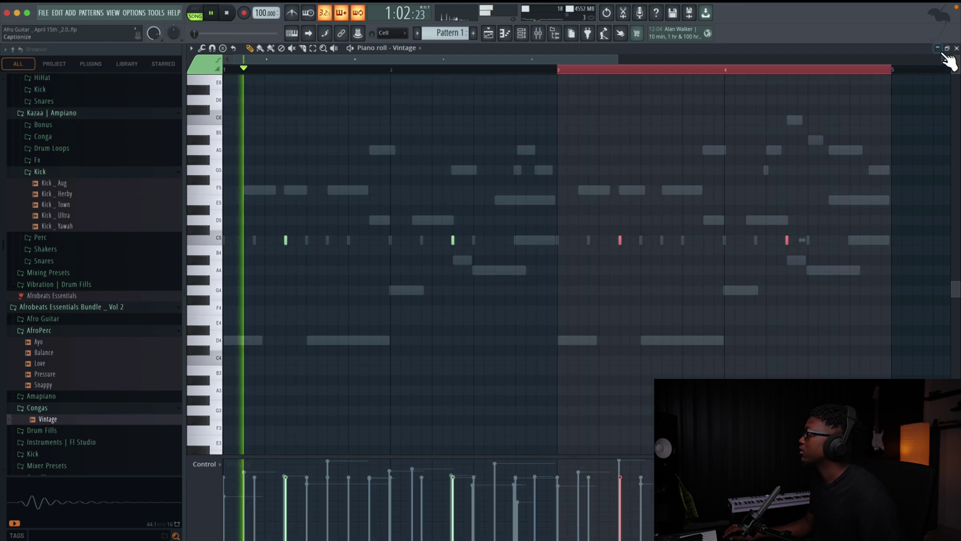
pyautogui.click(956, 48)
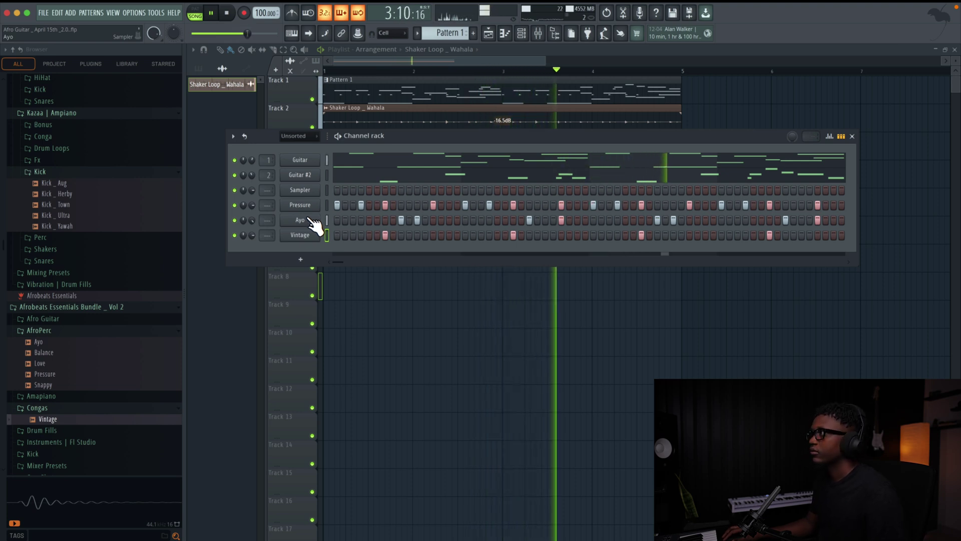
pyautogui.press('space')
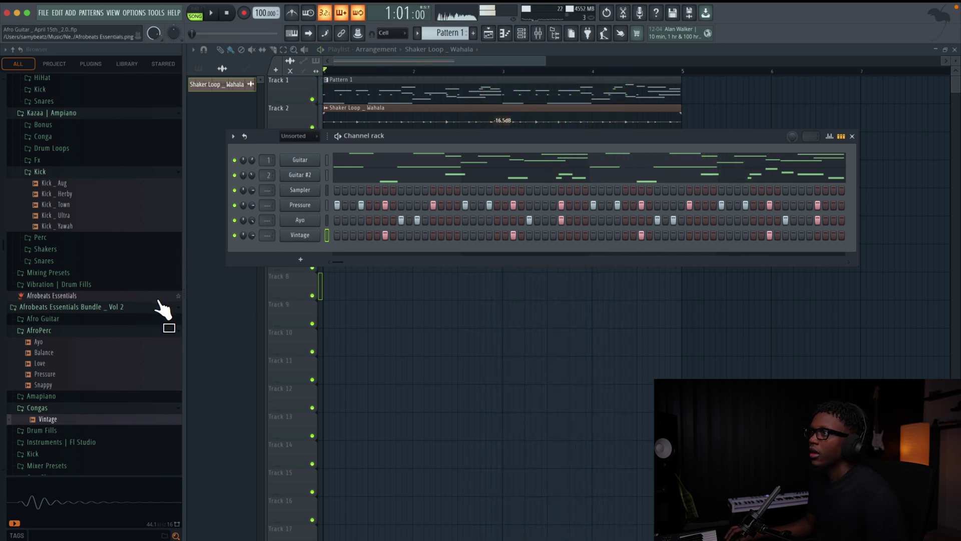
# Load Kick _ Herby as a new channel below Sampler and program hits on steps 1, 11, 17, 27 and 29 during playback
pyautogui.click(64, 194)
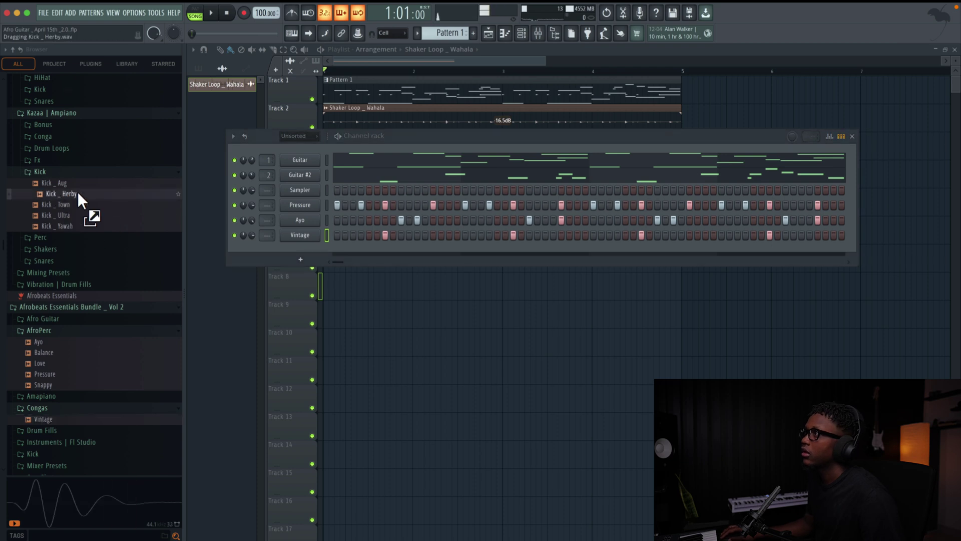
pyautogui.moveTo(305, 179); pyautogui.dragTo(308, 200)
pyautogui.click(337, 205)
pyautogui.press('space')
pyautogui.click(417, 206)
pyautogui.click(466, 206)
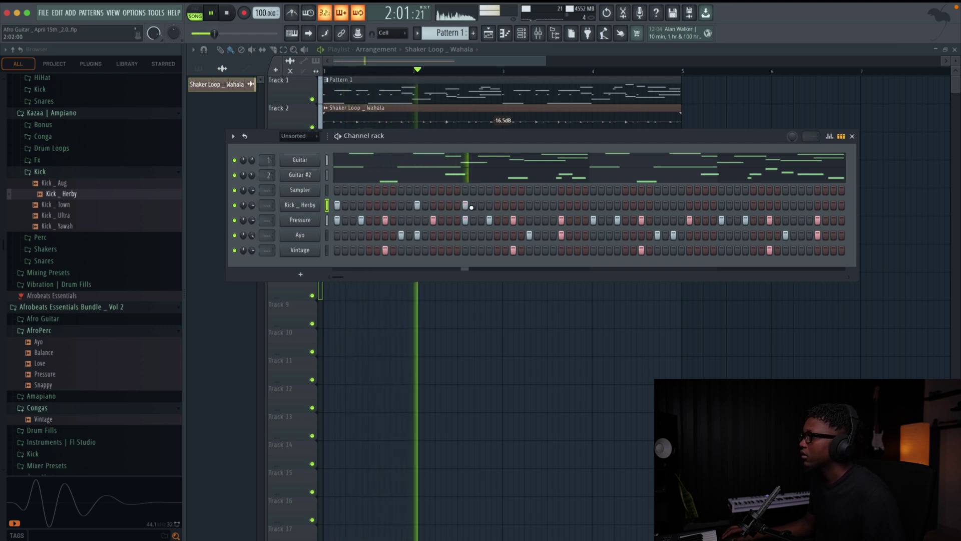
pyautogui.click(545, 205)
pyautogui.click(561, 205)
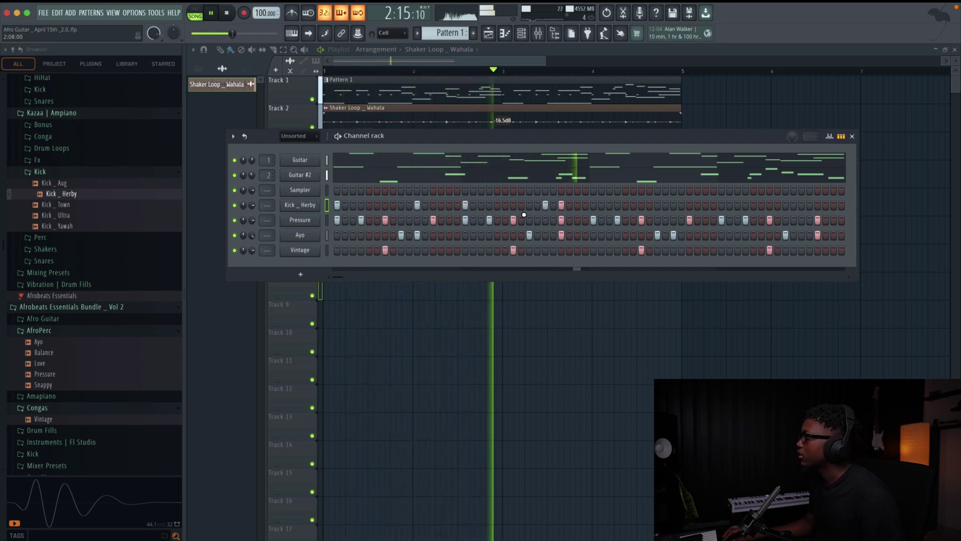
# Extend the Kick _ Herby pattern with hits on steps 33, 44, 45, 50 and 53, and audition it from bar 3
pyautogui.click(594, 206)
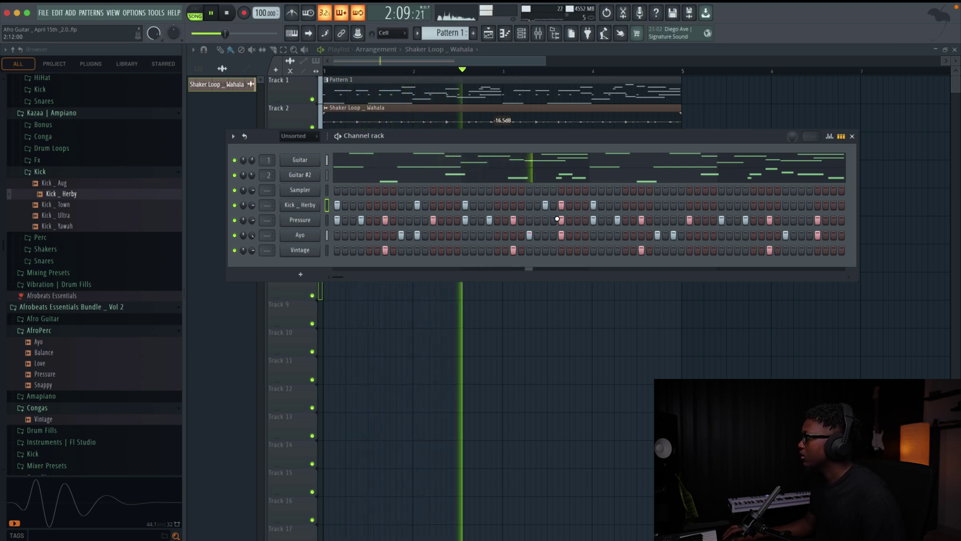
pyautogui.click(682, 205)
pyautogui.click(690, 205)
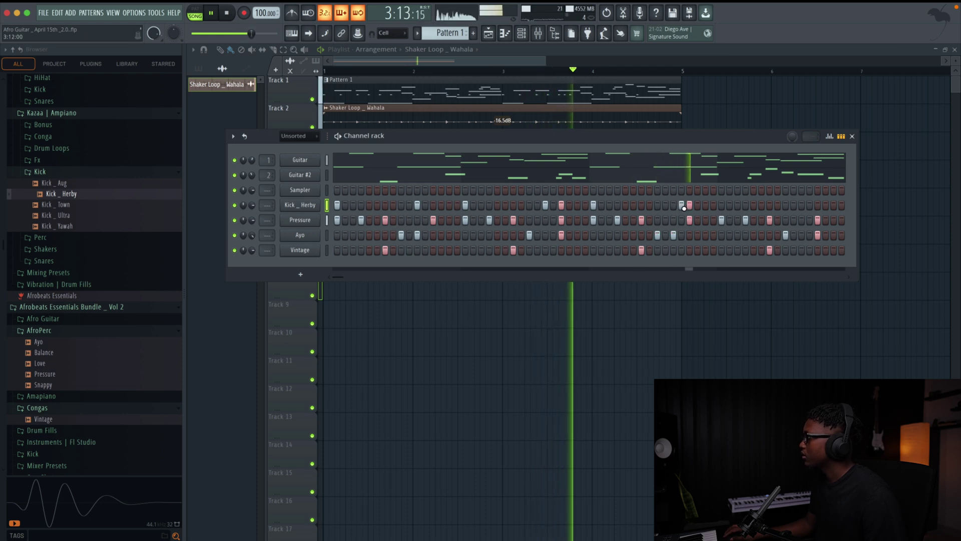
pyautogui.click(730, 205)
pyautogui.click(769, 205)
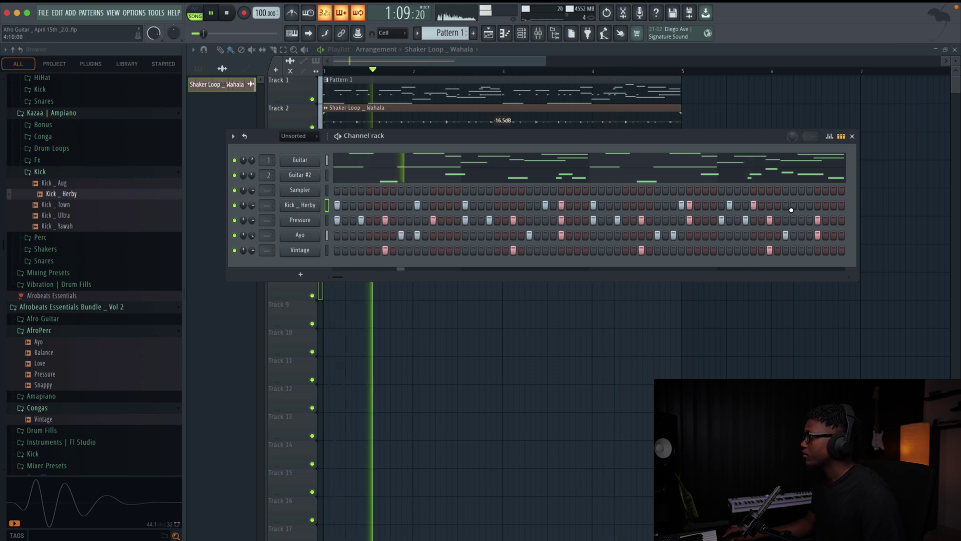
pyautogui.click(514, 72)
pyautogui.press('space')
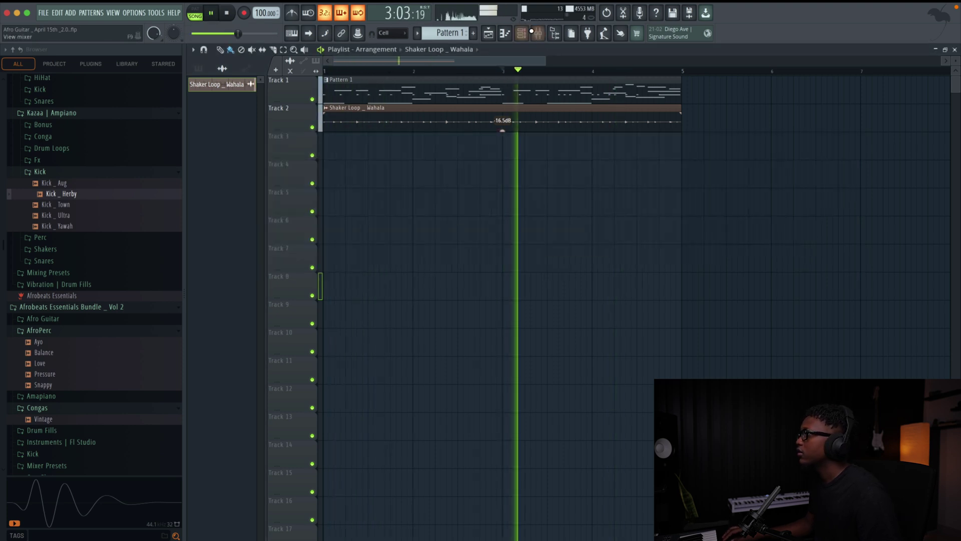
pyautogui.click(523, 33)
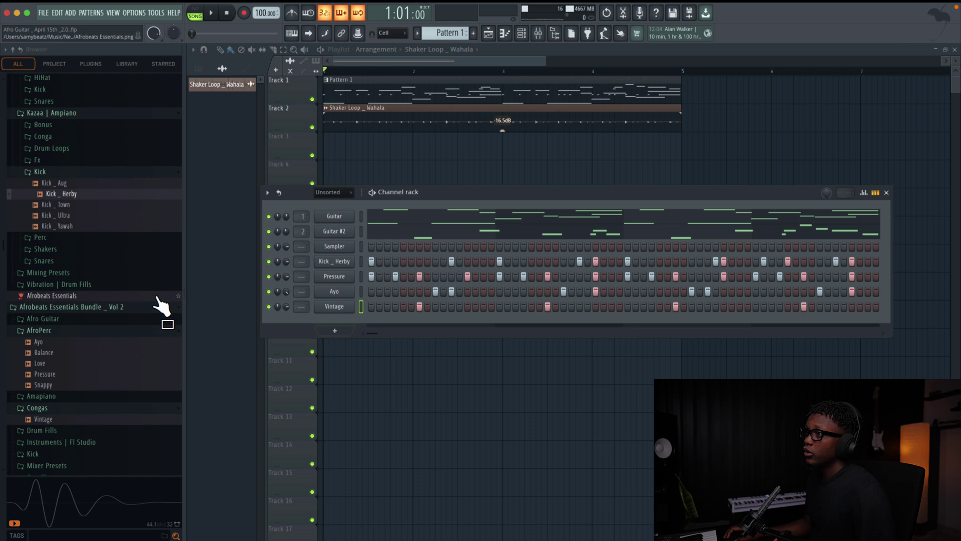
# Find the Slate Digital Omnivox Vocal Sample Pack in the browser and open its One Shots folder
pyautogui.scroll(-15, 114, 316)
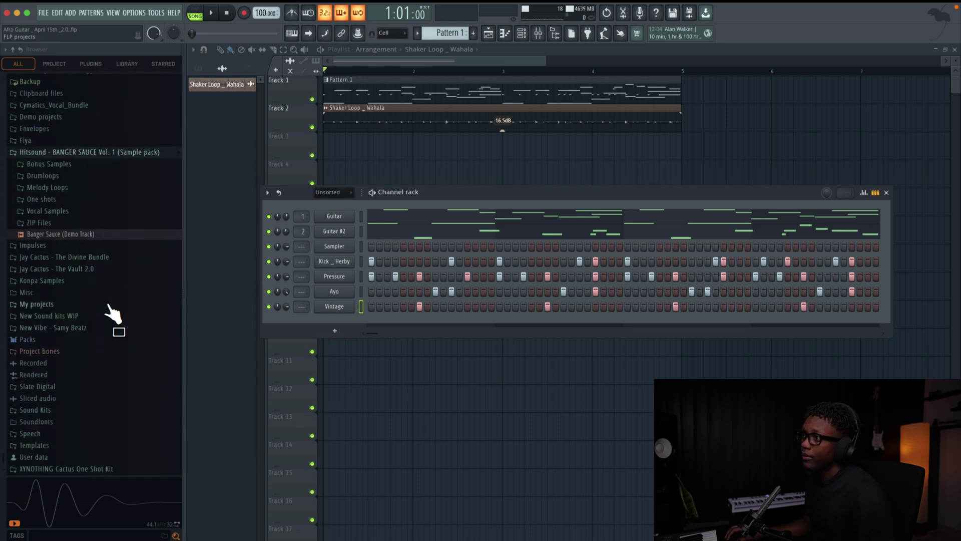
pyautogui.scroll(3, 70, 386)
pyautogui.click(57, 382)
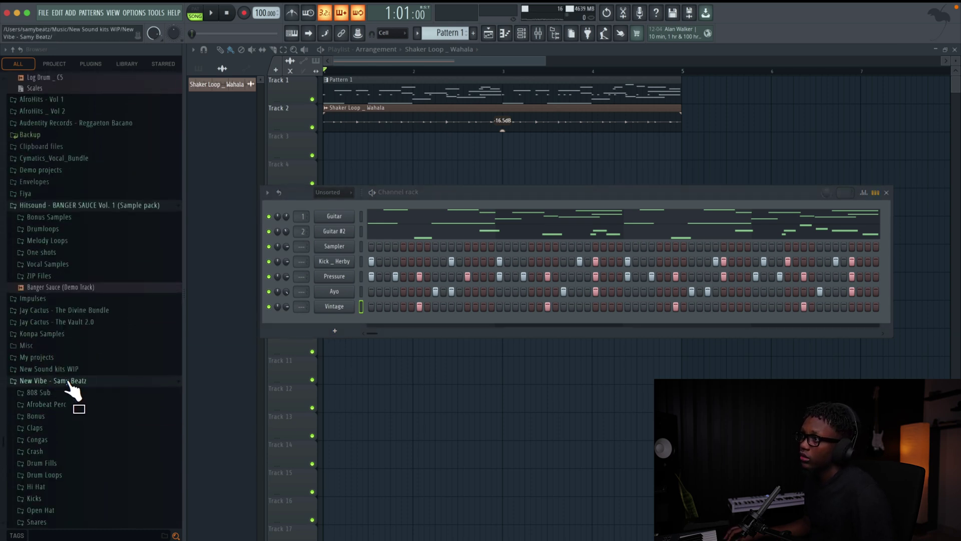
pyautogui.click(64, 439)
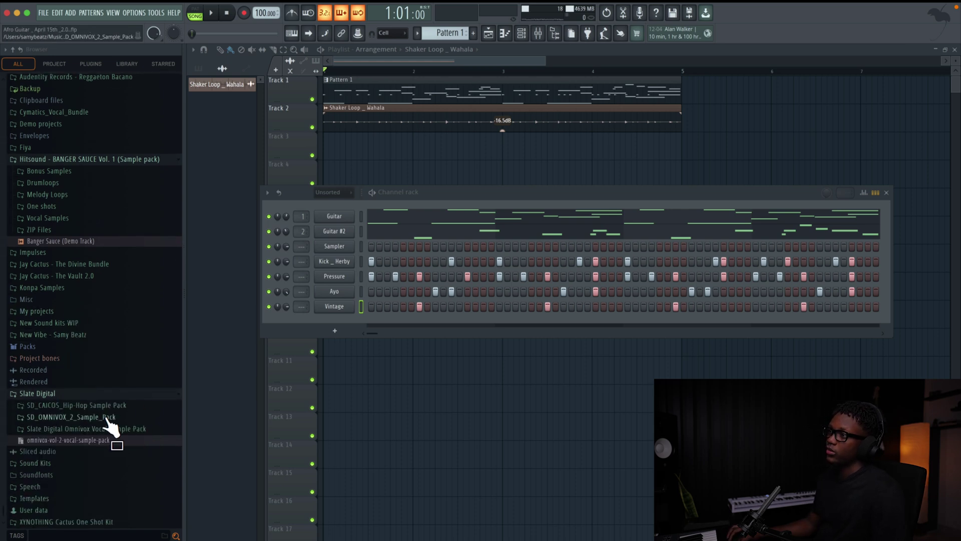
pyautogui.click(111, 429)
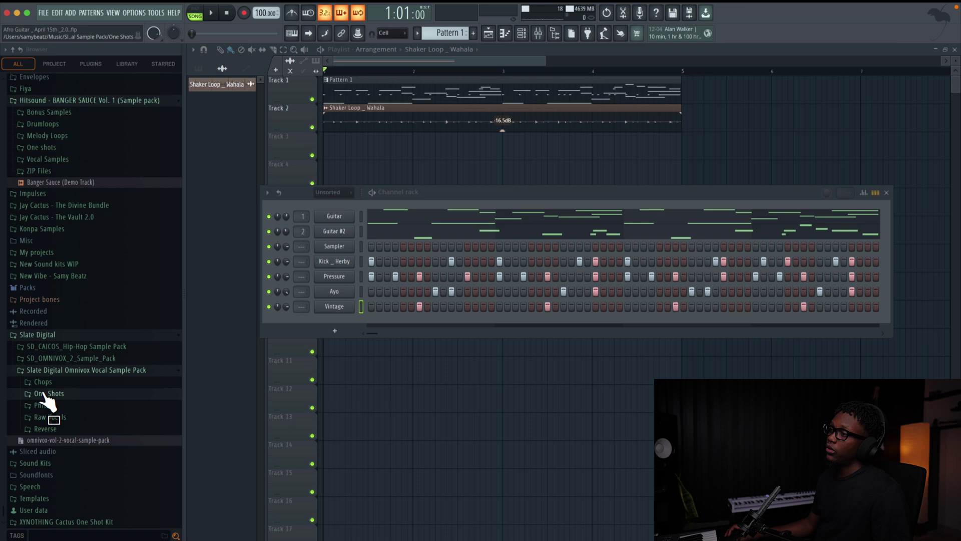
pyautogui.click(47, 394)
# Audition the Omnivox vocal one-shots numbered 48 to 51
pyautogui.scroll(-5, 75, 341)
pyautogui.click(98, 268)
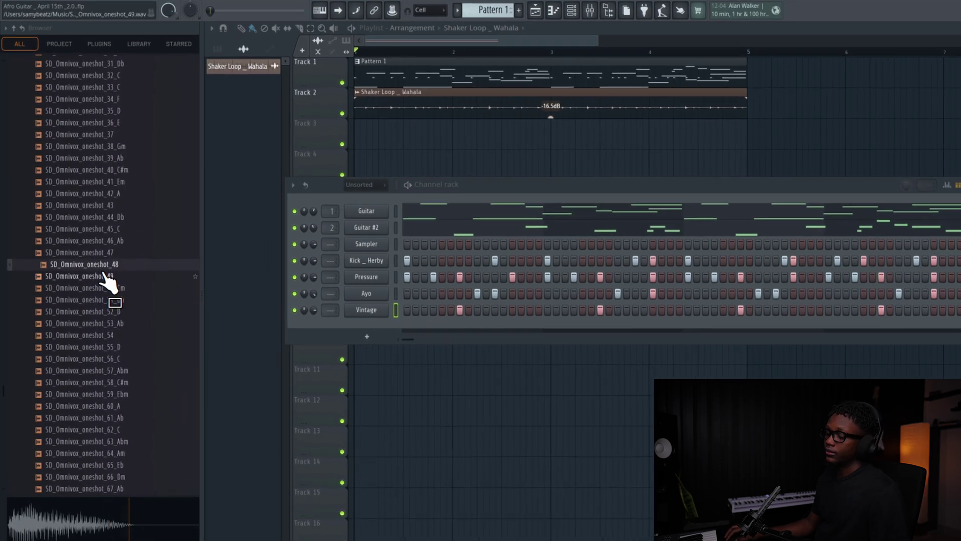
pyautogui.click(103, 276)
pyautogui.click(104, 288)
pyautogui.click(105, 300)
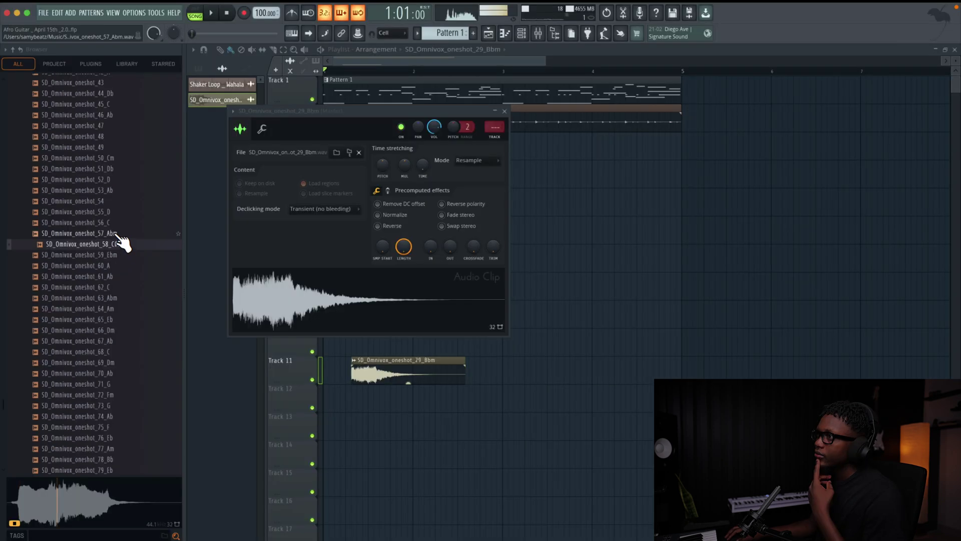
# Preview more vocal one-shots and replace the Track 11 audio clip's sample with SD_Omnivox_oneshot_64_Am
pyautogui.click(117, 253)
pyautogui.click(116, 299)
pyautogui.click(115, 310)
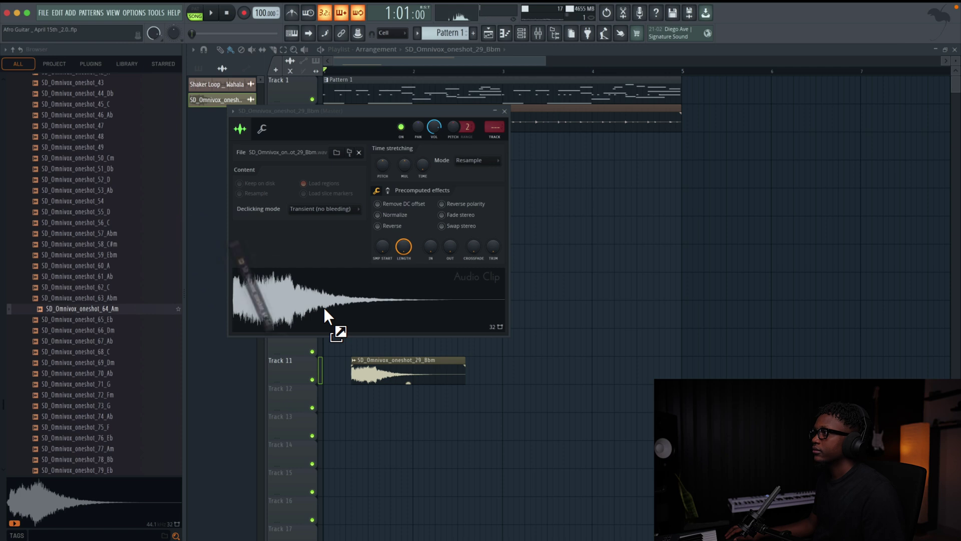
pyautogui.moveTo(324, 308); pyautogui.dragTo(324, 309)
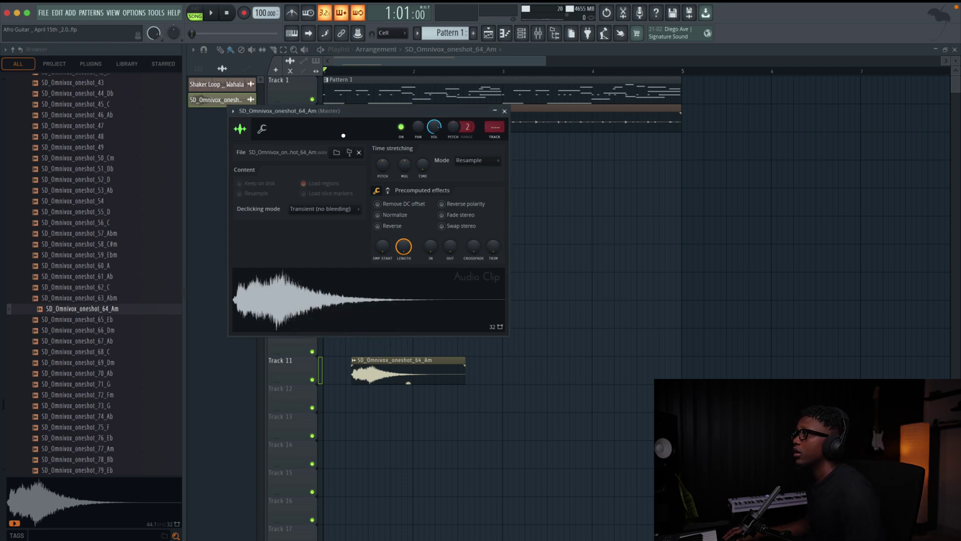
# Set the vocal clip's time stretching to Auto, raise its stretch pitch and lower its channel volume to 9%
pyautogui.moveTo(311, 114); pyautogui.dragTo(397, 133)
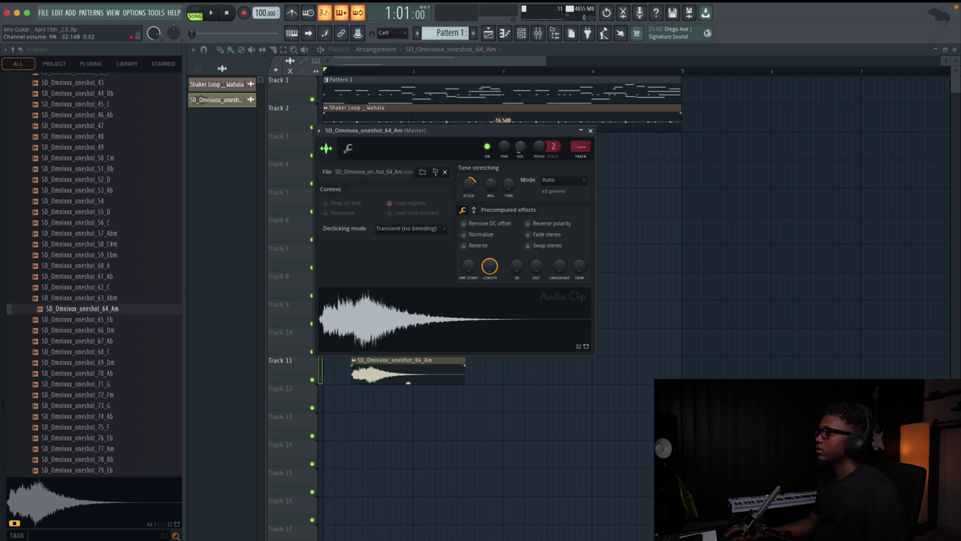
pyautogui.click(589, 132)
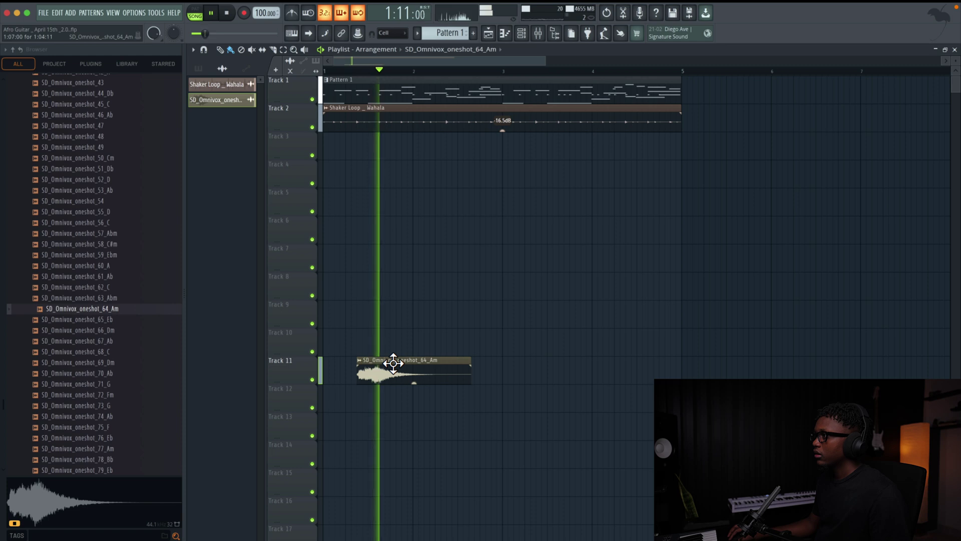
# Copy the Track 11 vocal clip into bar 3 starting at step 7, matching the bar 1 clip's position, and audition it
pyautogui.press('XF86AudioRaiseVolume')
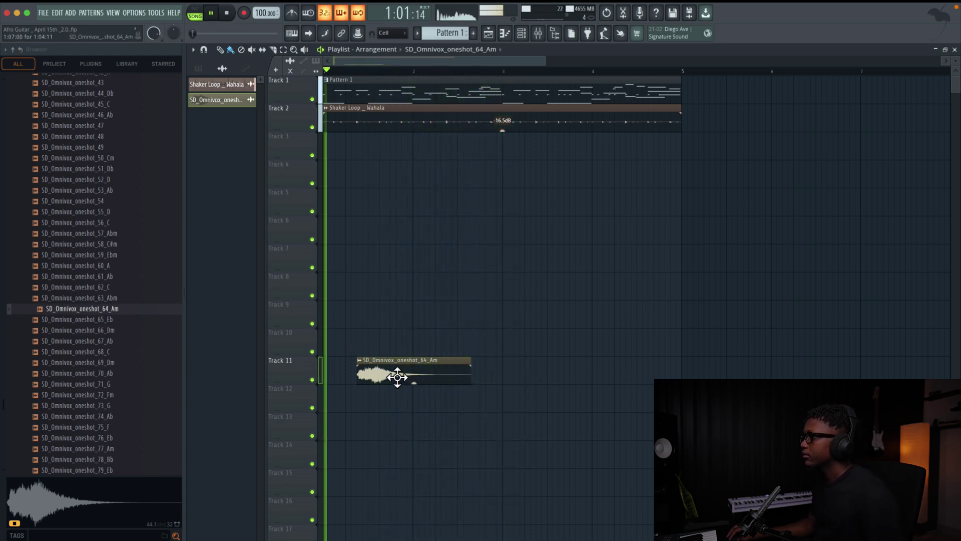
pyautogui.moveTo(393, 369); pyautogui.dragTo(551, 379)
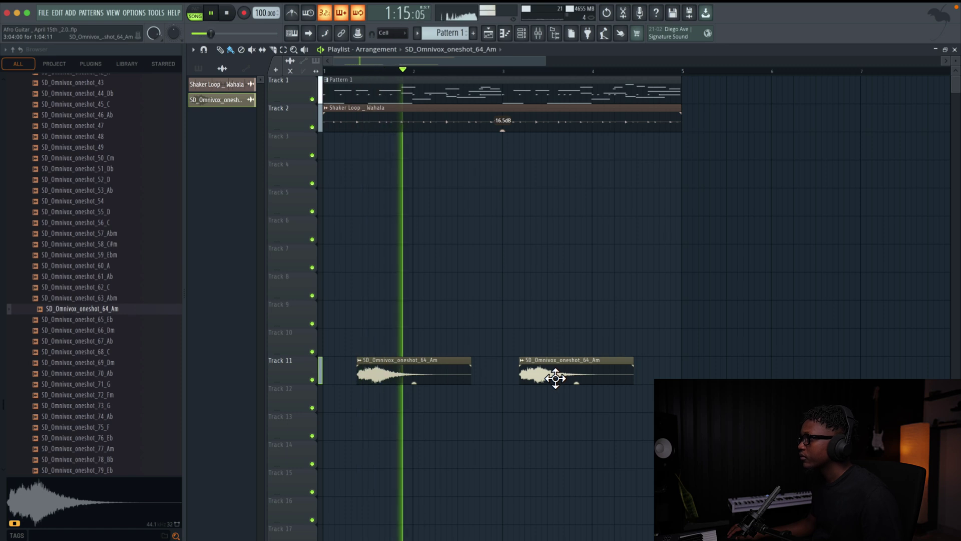
pyautogui.doubleClick(550, 375)
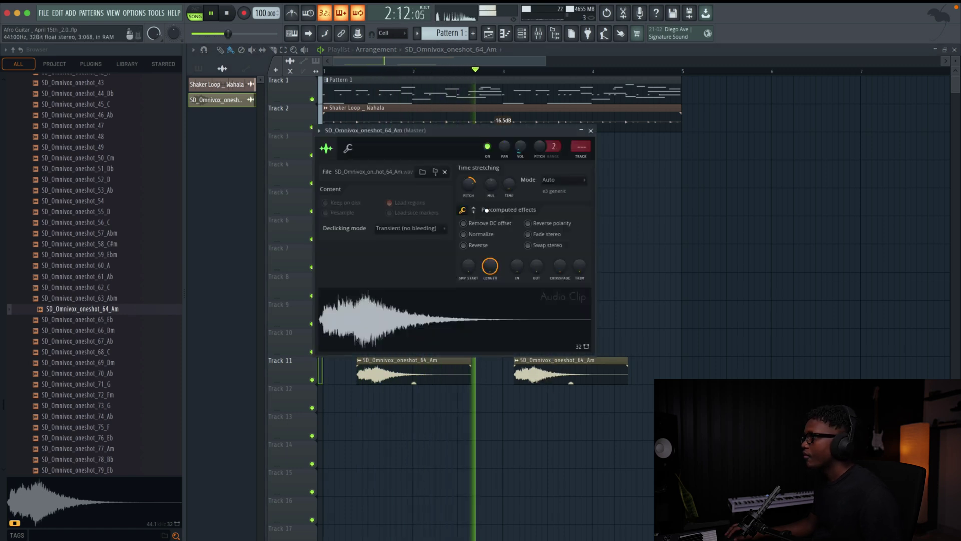
pyautogui.moveTo(543, 356); pyautogui.dragTo(563, 359)
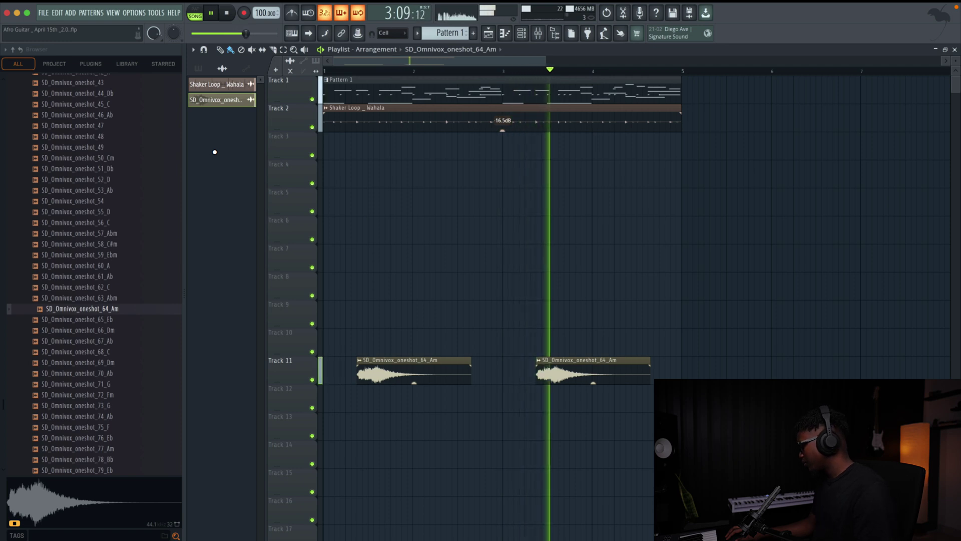
pyautogui.press('space')
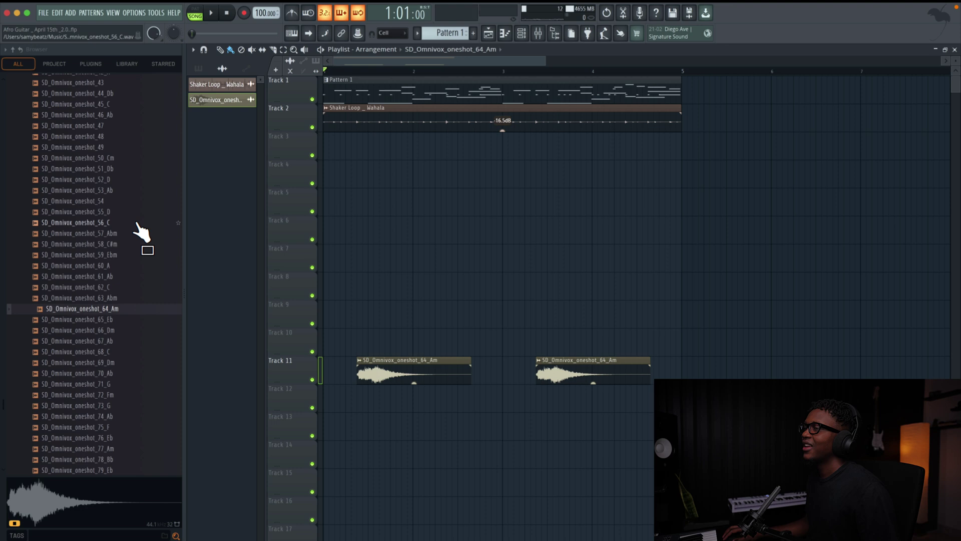
# Audition further Omnivox vocal one-shots, including 50_Cm and 59_Ebm, to find another vocal texture
pyautogui.click(103, 159)
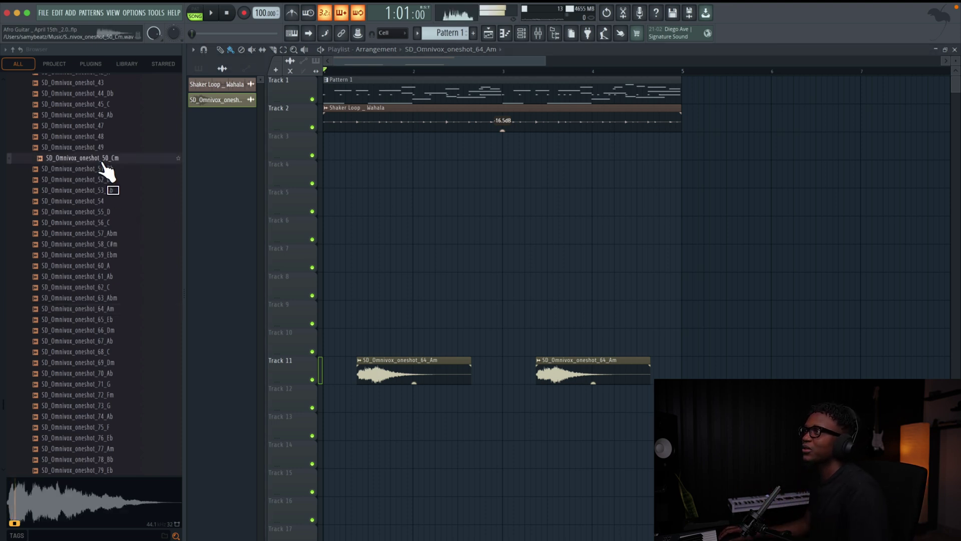
pyautogui.scroll(5, 107, 171)
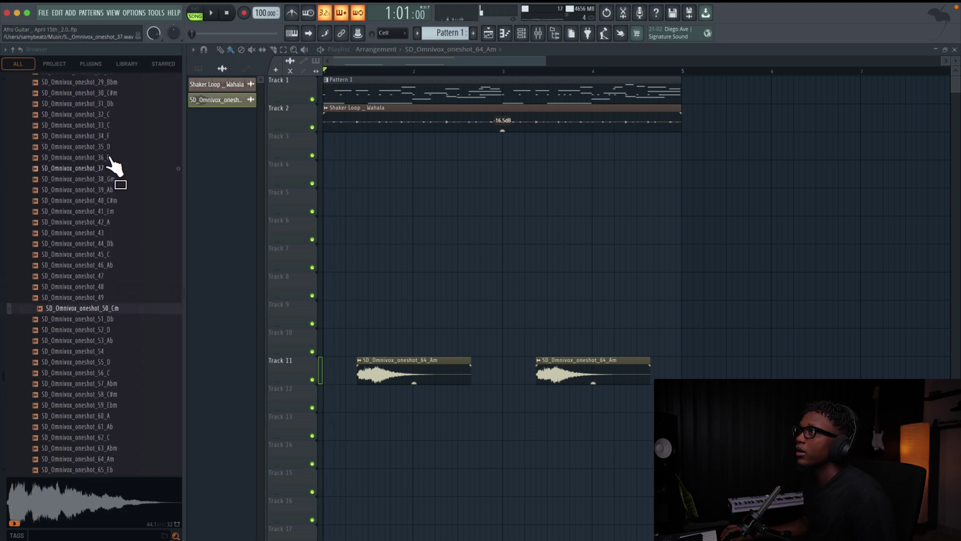
pyautogui.click(107, 203)
pyautogui.scroll(-5, 121, 250)
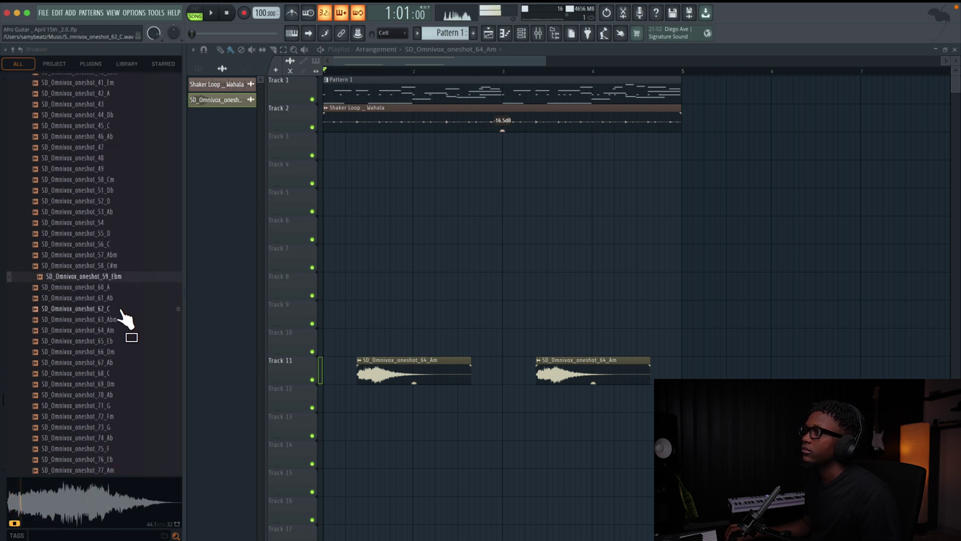
pyautogui.press('Up')
pyautogui.press('Up')
pyautogui.press('Up')
pyautogui.press('Up')
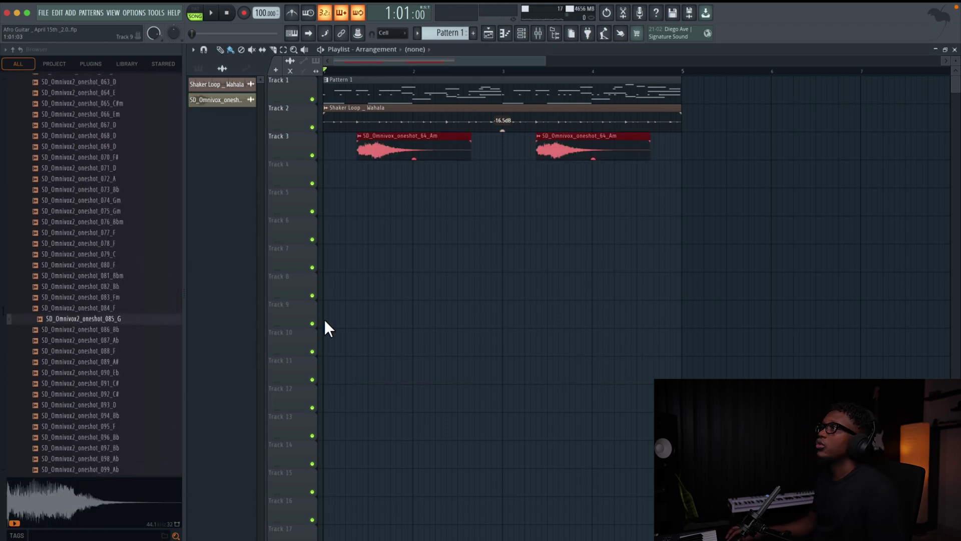
# Add an Arcade instrument channel and load its recommended Acrobat sampler
pyautogui.click(114, 82)
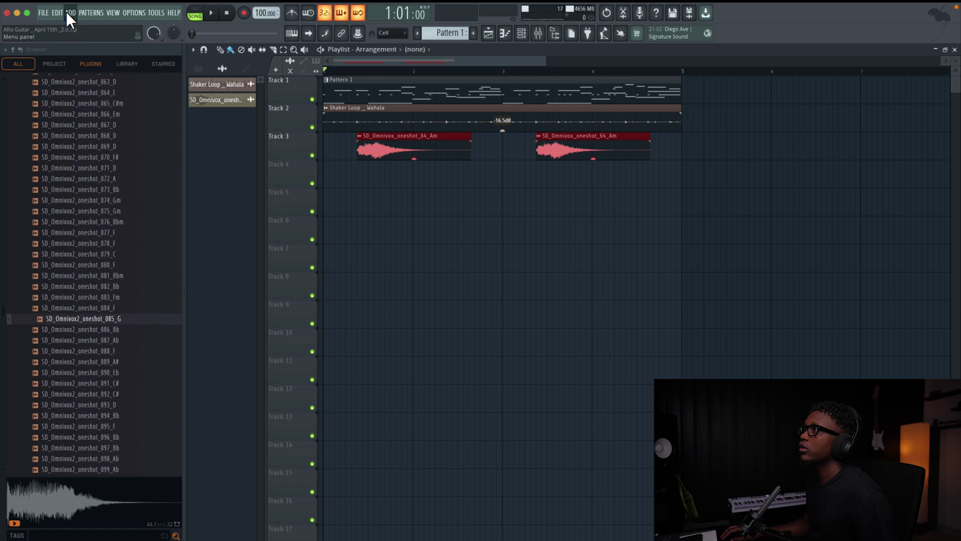
pyautogui.click(67, 12)
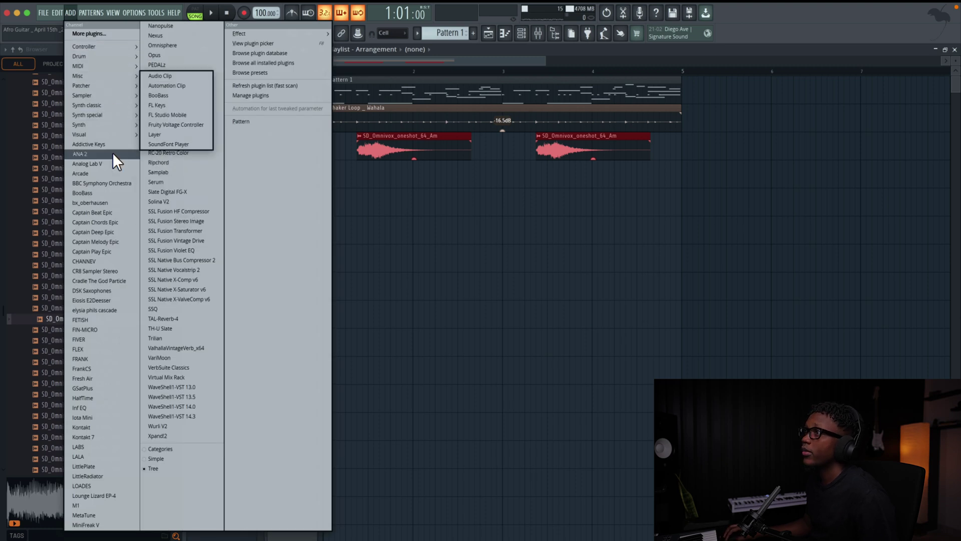
pyautogui.click(98, 174)
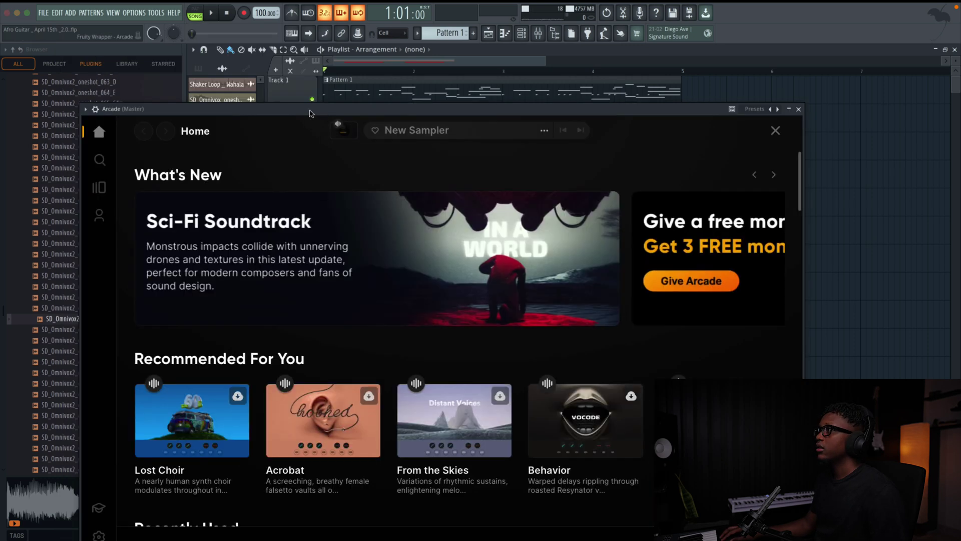
pyautogui.moveTo(310, 113); pyautogui.dragTo(397, 66)
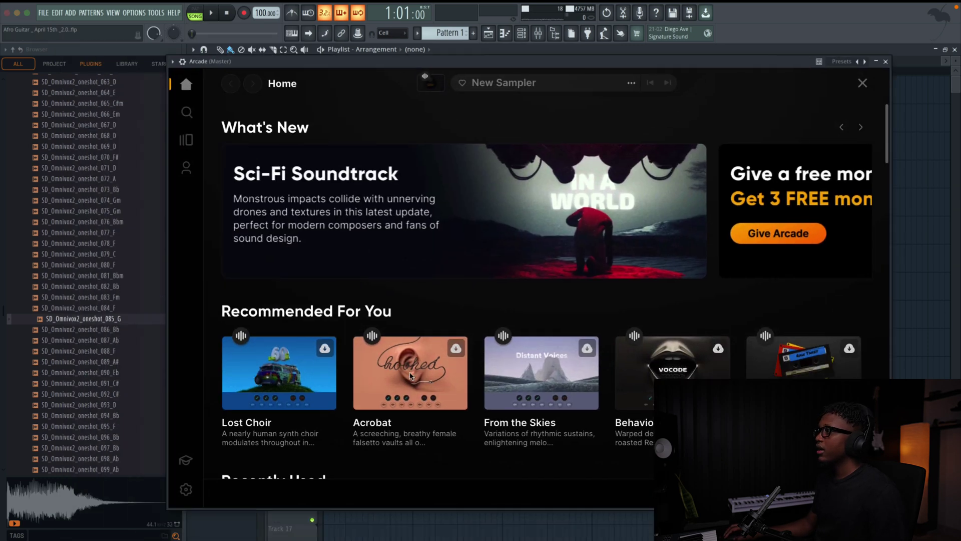
pyautogui.scroll(-1, 330, 344)
pyautogui.moveTo(432, 337)
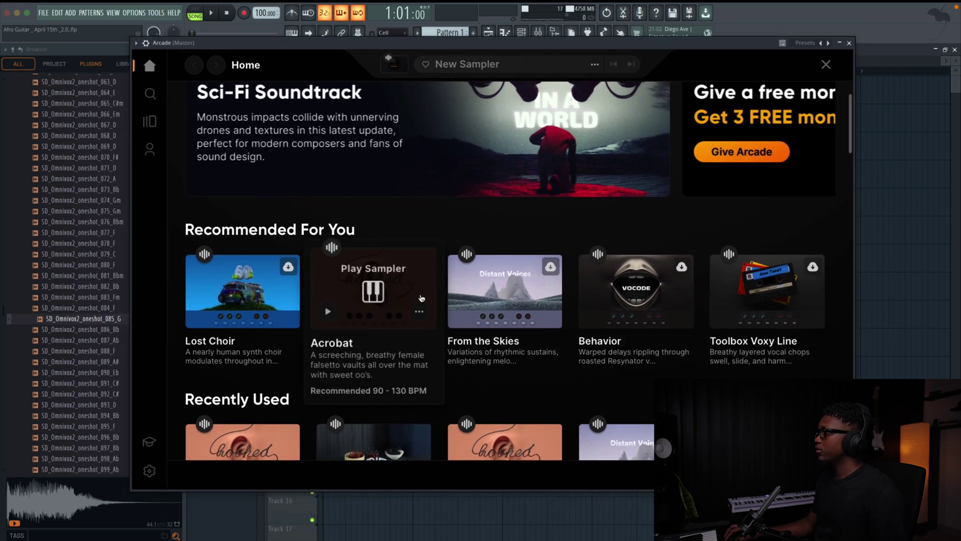
pyautogui.click(395, 289)
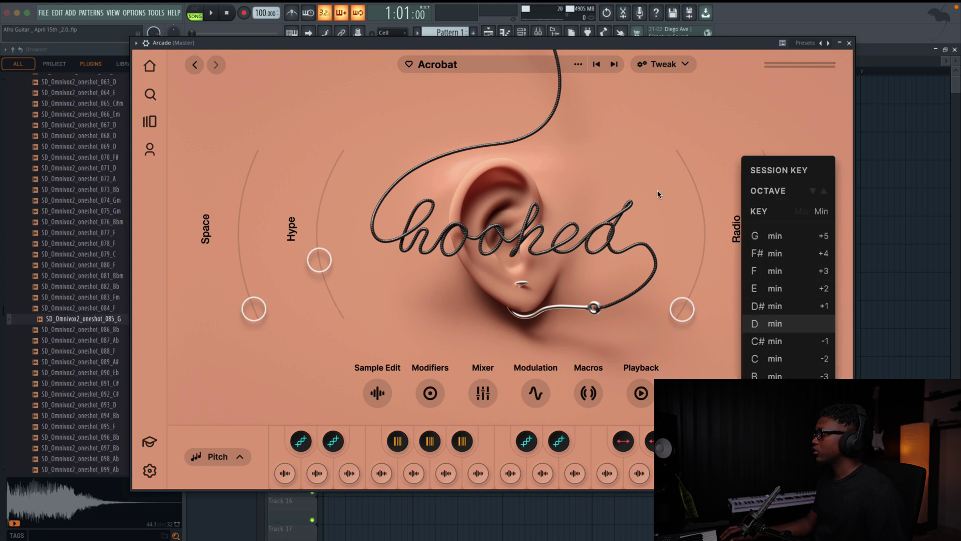
# Open Arcade's Distant Voices line and audition its samplers, from Chronicle through Plateau to Purity
pyautogui.click(150, 121)
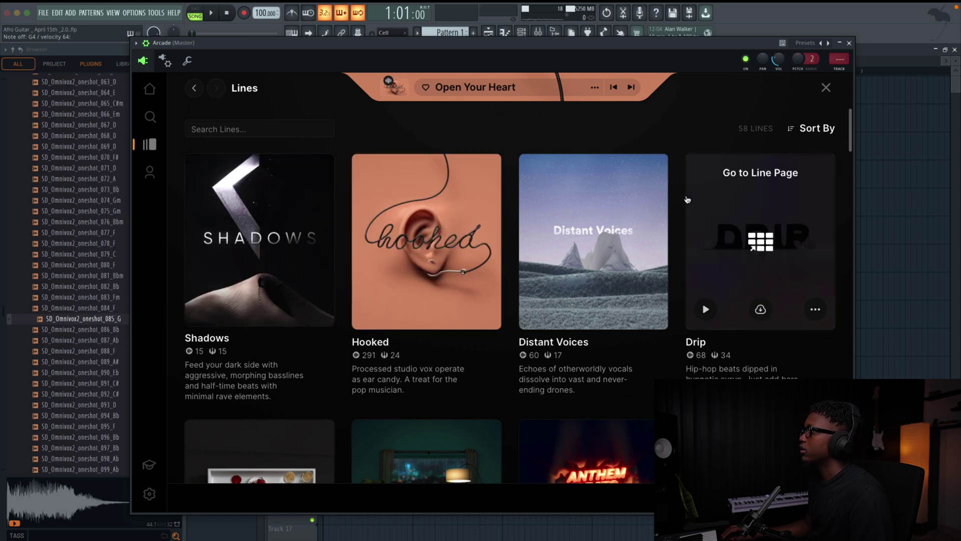
pyautogui.click(636, 205)
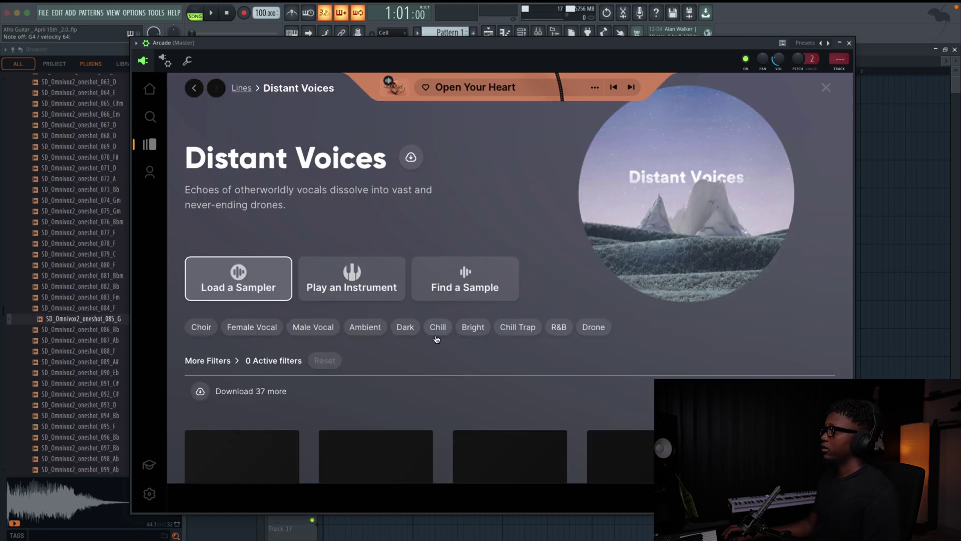
pyautogui.scroll(-3, 436, 340)
pyautogui.click(434, 339)
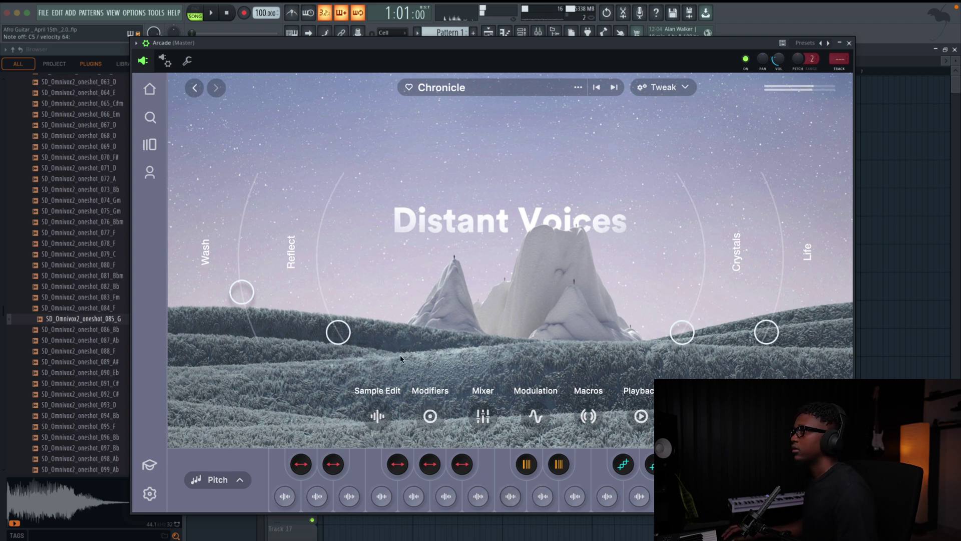
pyautogui.click(194, 89)
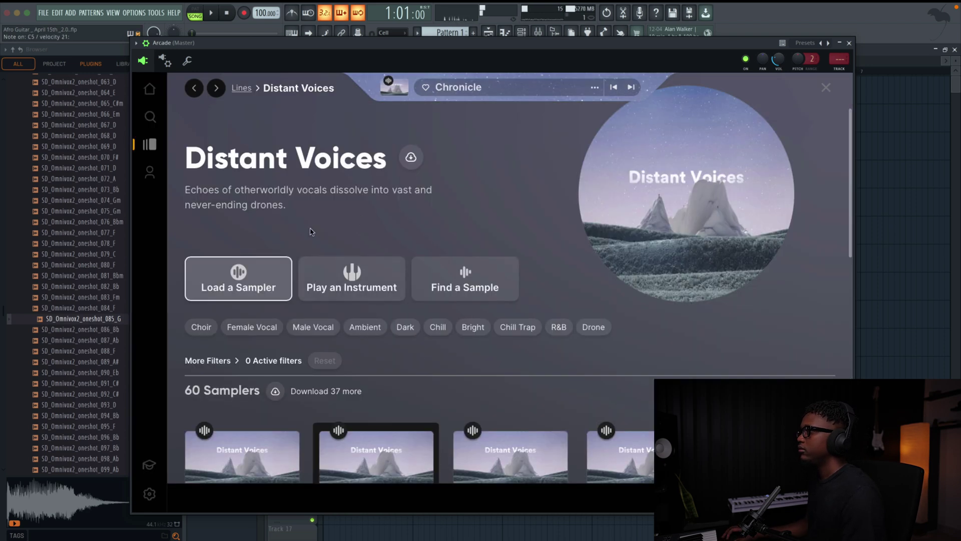
pyautogui.scroll(-1, 310, 231)
pyautogui.click(631, 88)
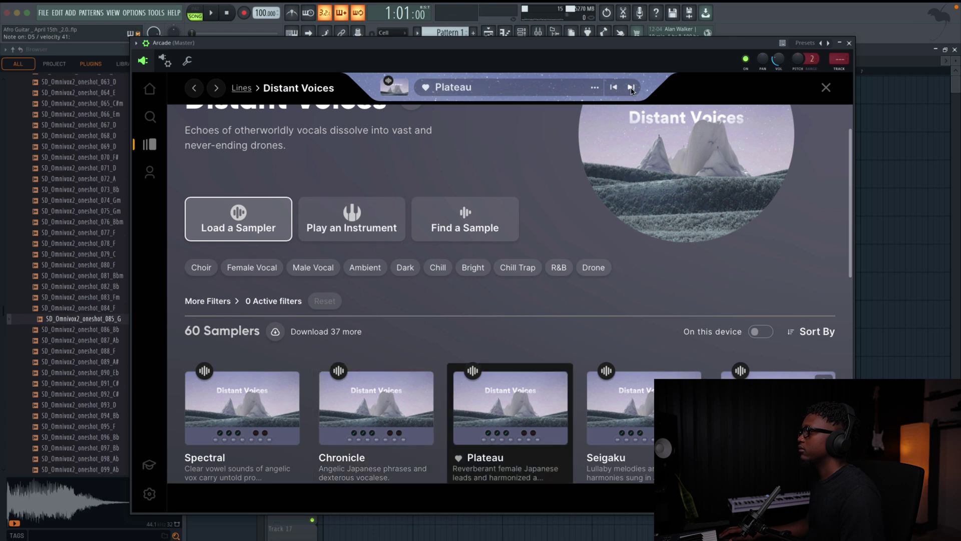
pyautogui.click(631, 88)
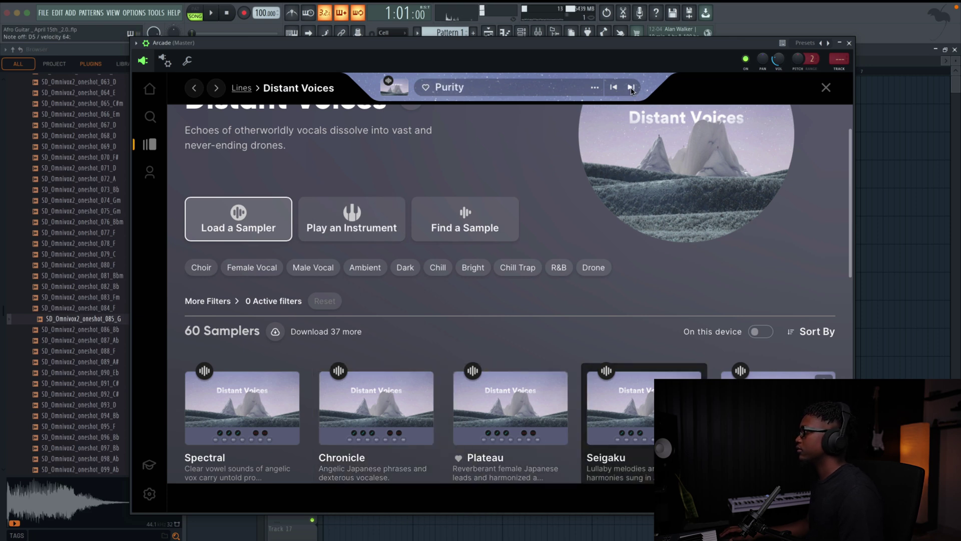
# Lock Arcade's session key to D minor, close the instrument window and play the arrangement
pyautogui.click(772, 358)
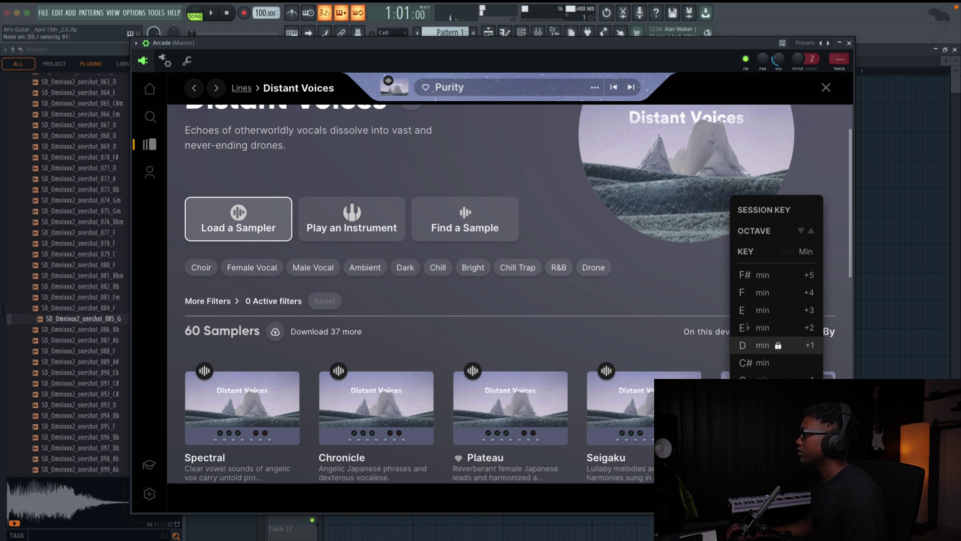
pyautogui.click(649, 277)
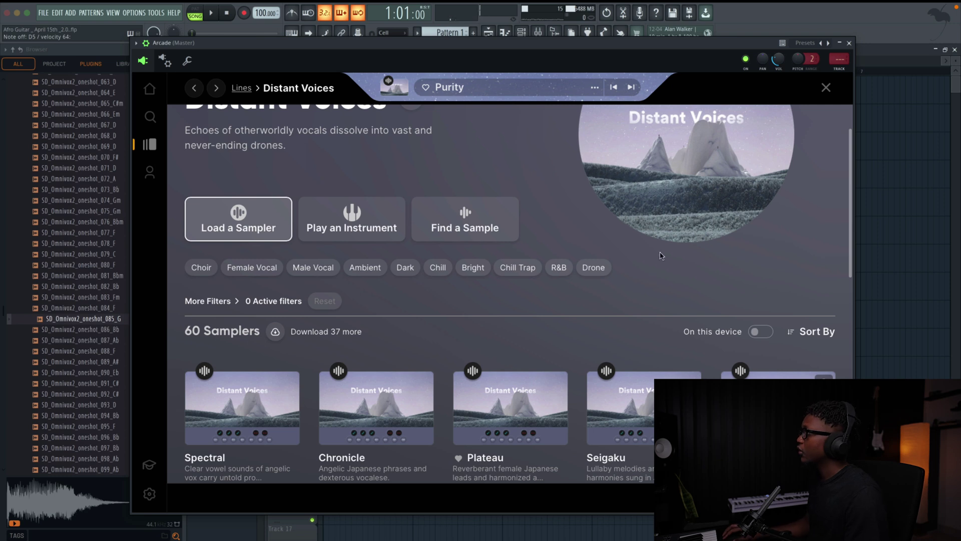
pyautogui.click(850, 43)
pyautogui.press('space')
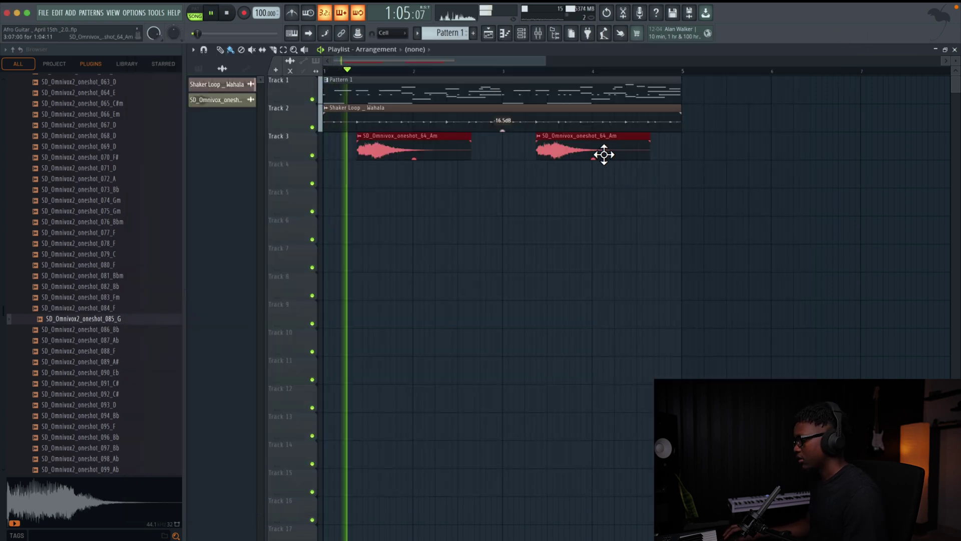
# Open the Arcade channel's piano roll and place a long D5 note starting at bar 1, step 13
pyautogui.click(521, 33)
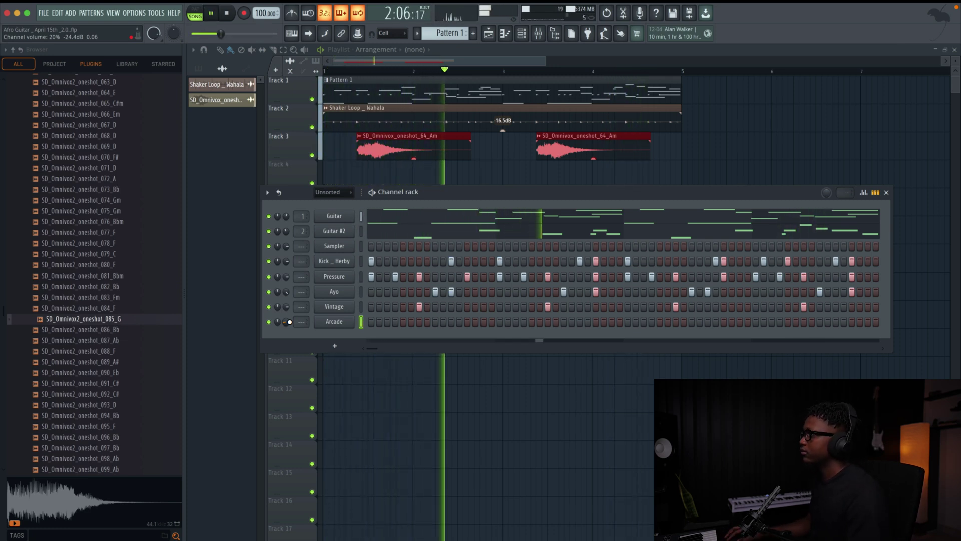
pyautogui.rightClick(339, 319)
pyautogui.click(373, 320)
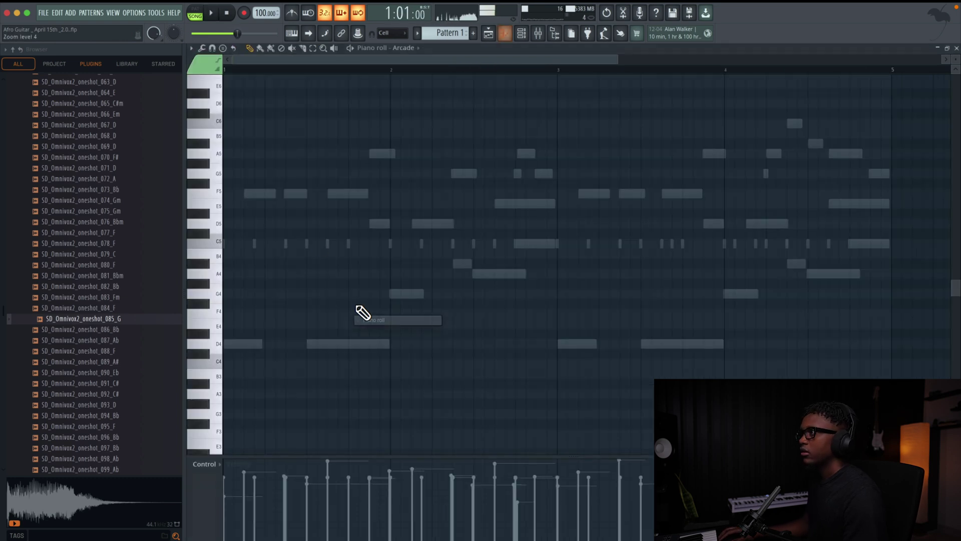
pyautogui.hscroll(1, 333, 256)
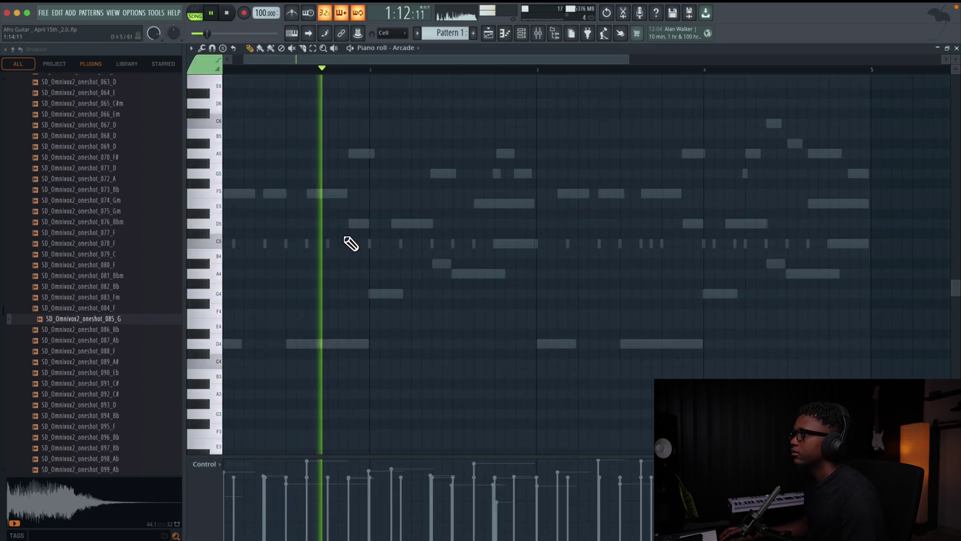
pyautogui.click(332, 224)
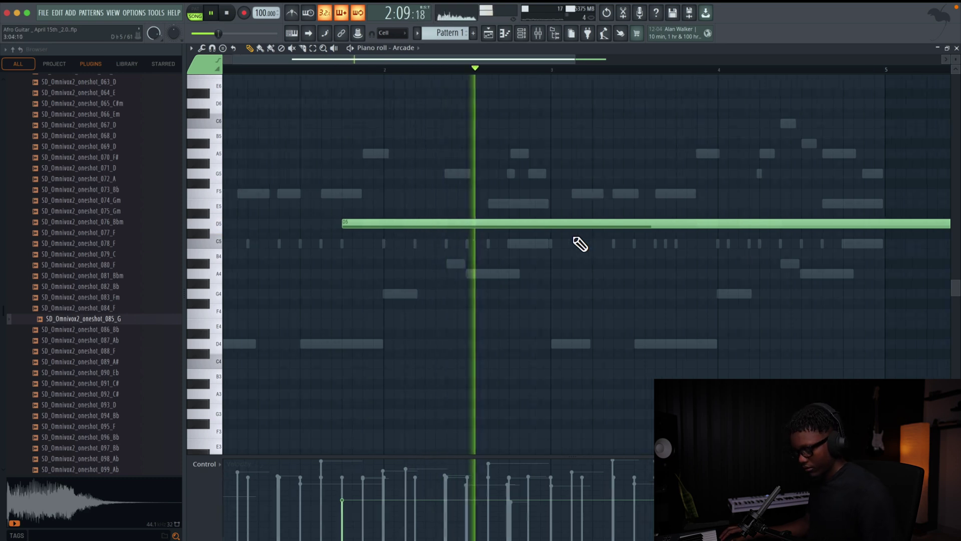
# Slice the long D5 note at the start of bar 3 and delete the part after the cut
pyautogui.press('c')
pyautogui.click(563, 221)
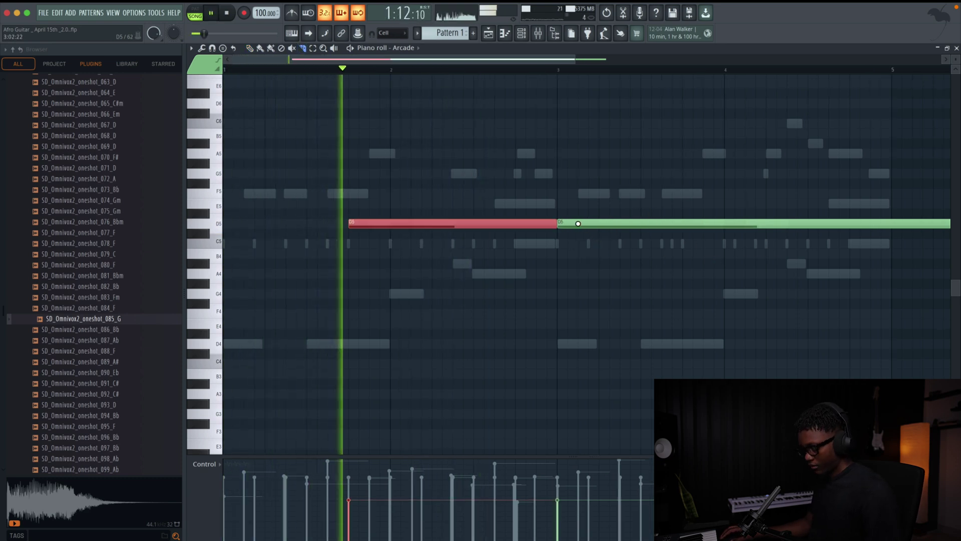
pyautogui.press('b')
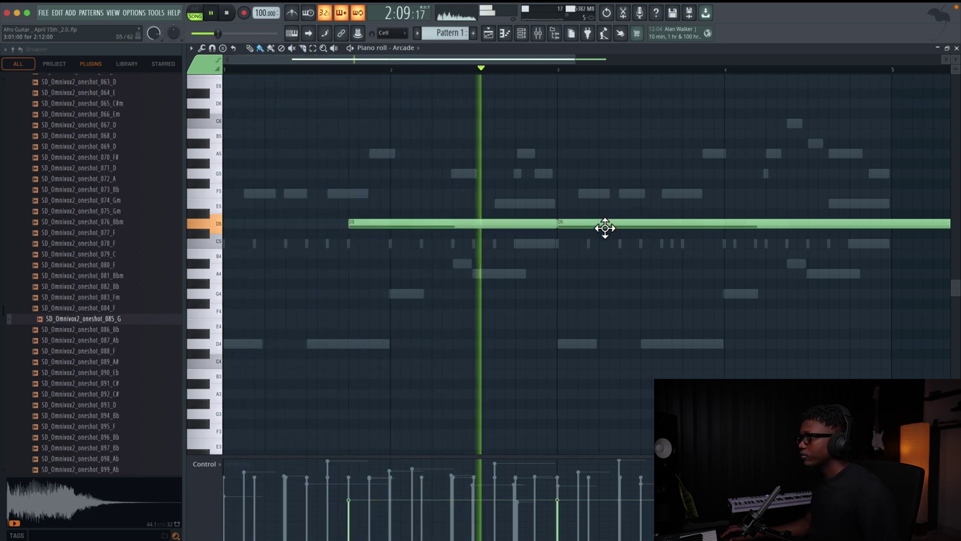
pyautogui.rightClick(596, 224)
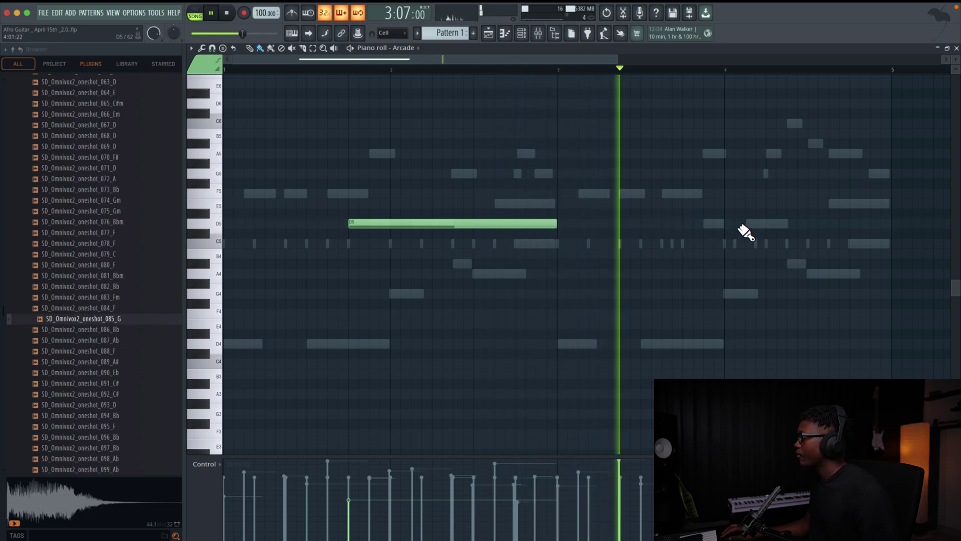
# Paint a second D5 note at bar 3, step 13, and trim it to end at the start of bar 5
pyautogui.click(691, 224)
pyautogui.press('space')
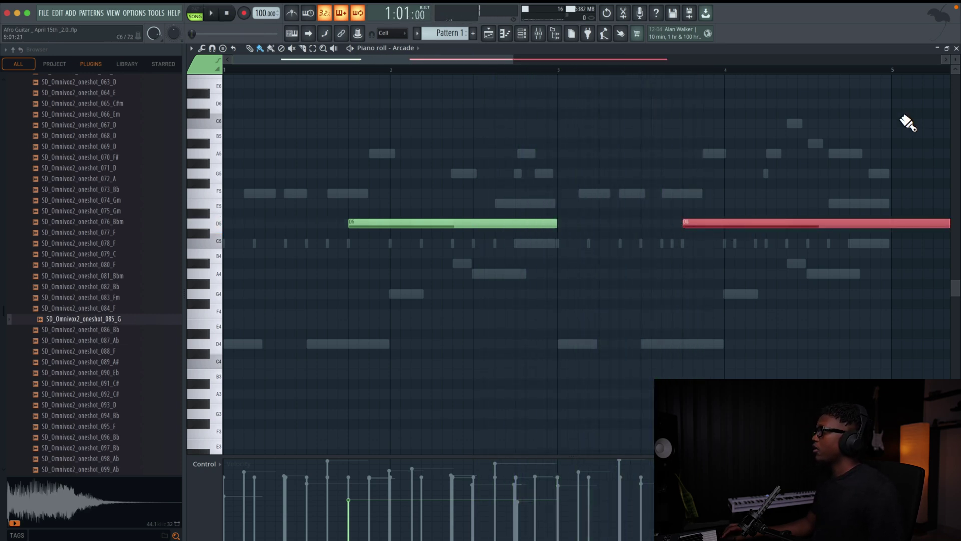
pyautogui.hscroll(3, 756, 188)
pyautogui.rightClick(587, 222)
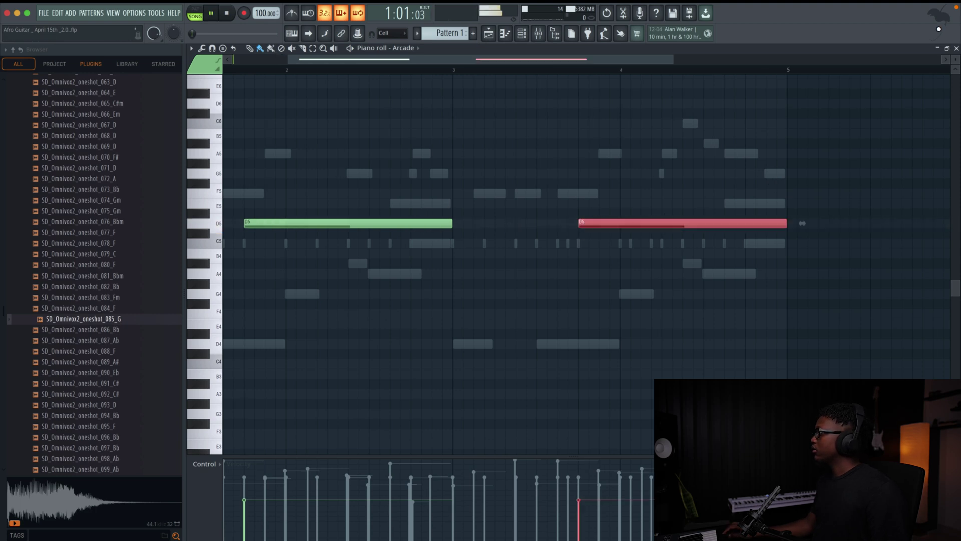
# Close the piano roll and route the Arcade channel to mixer track 2 during playback
pyautogui.click(956, 48)
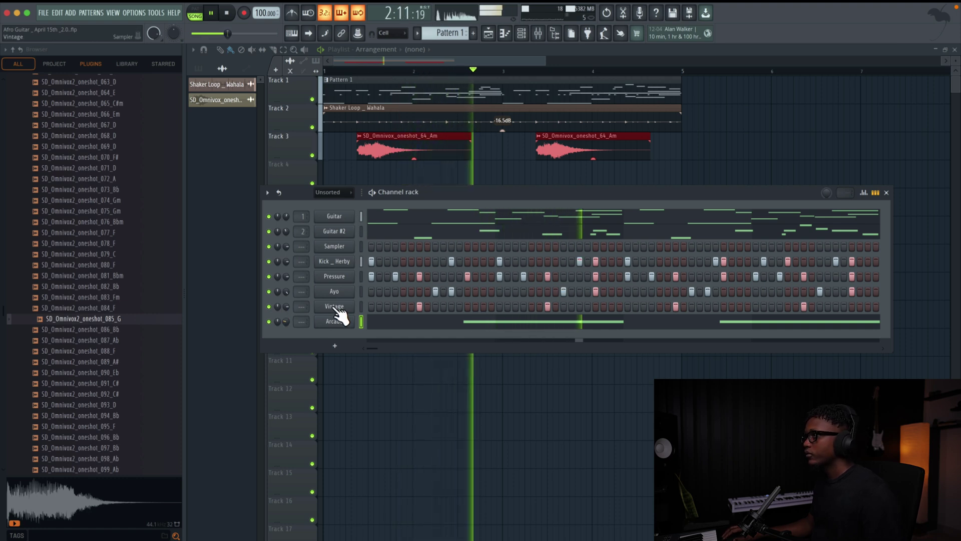
pyautogui.press('space')
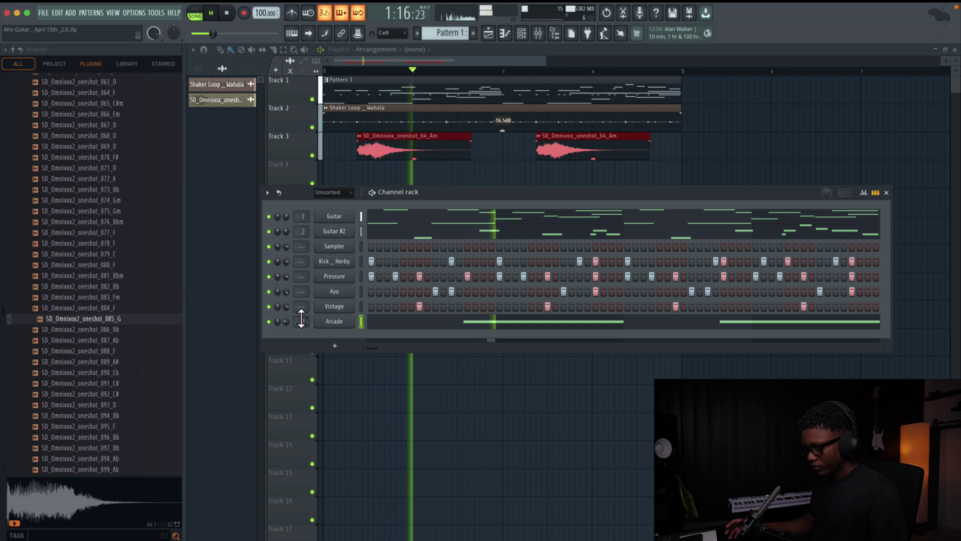
pyautogui.moveTo(301, 318); pyautogui.dragTo(300, 307)
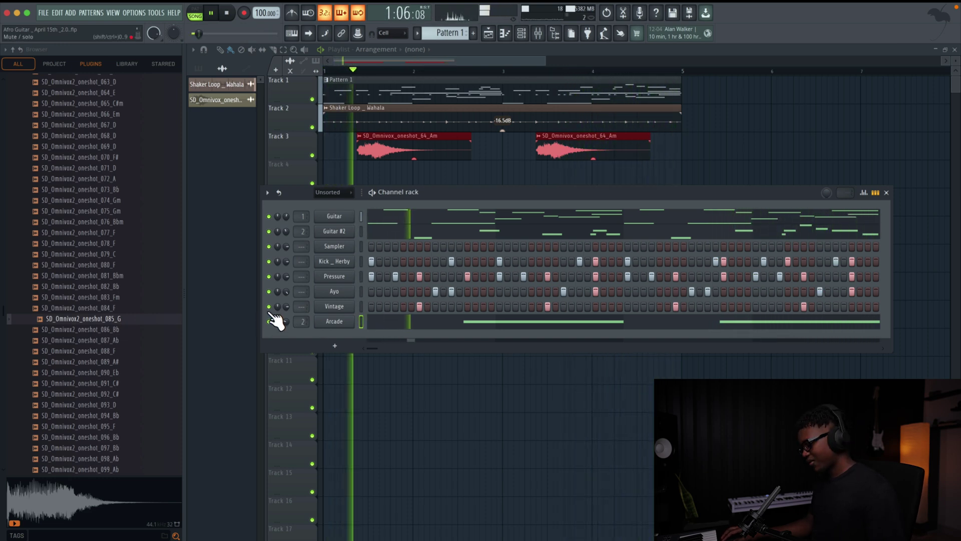
# Raise the system volume, hide the channel rack and review the full arrangement during playback
pyautogui.press('XF86AudioRaiseVolume')
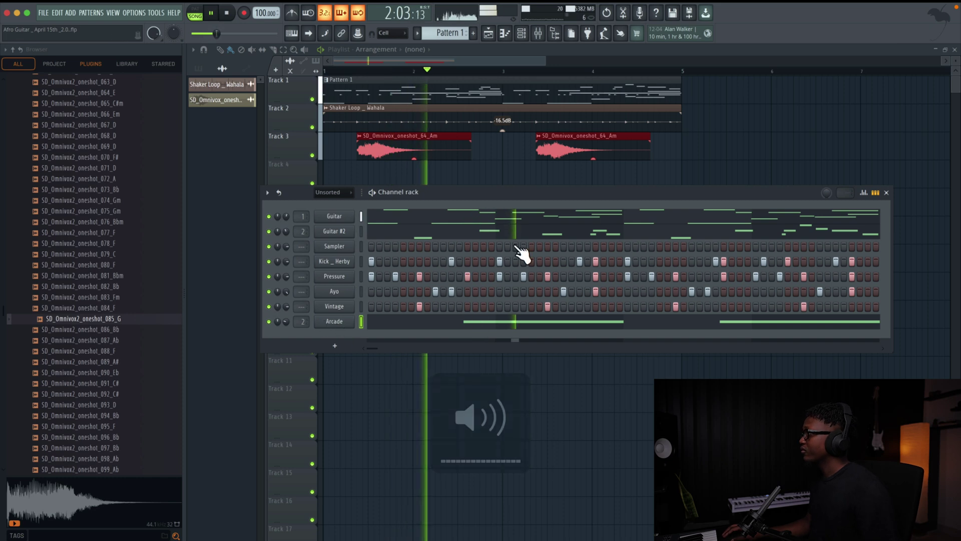
pyautogui.press('F6')
pyautogui.scroll(2, 501, 301)
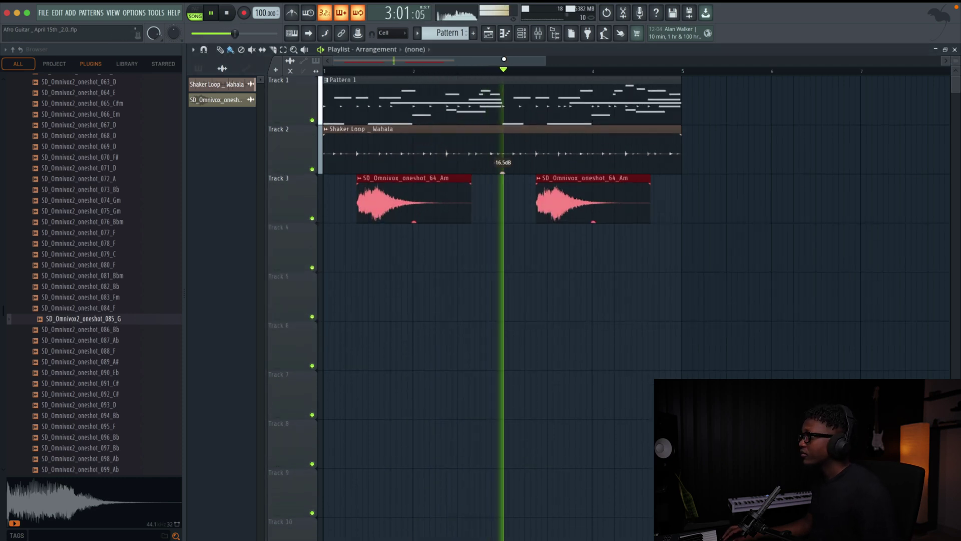
pyautogui.scroll(1, 516, 74)
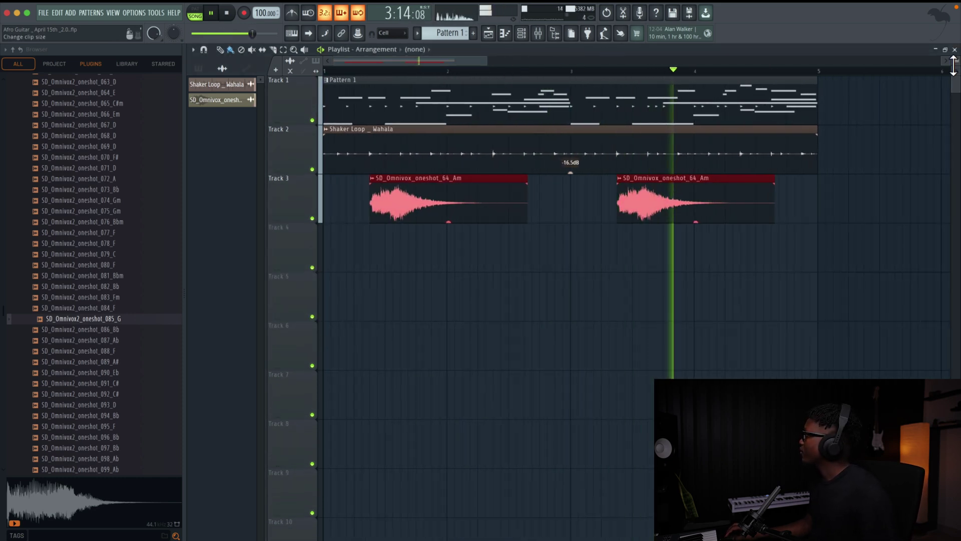
pyautogui.scroll(3, 478, 126)
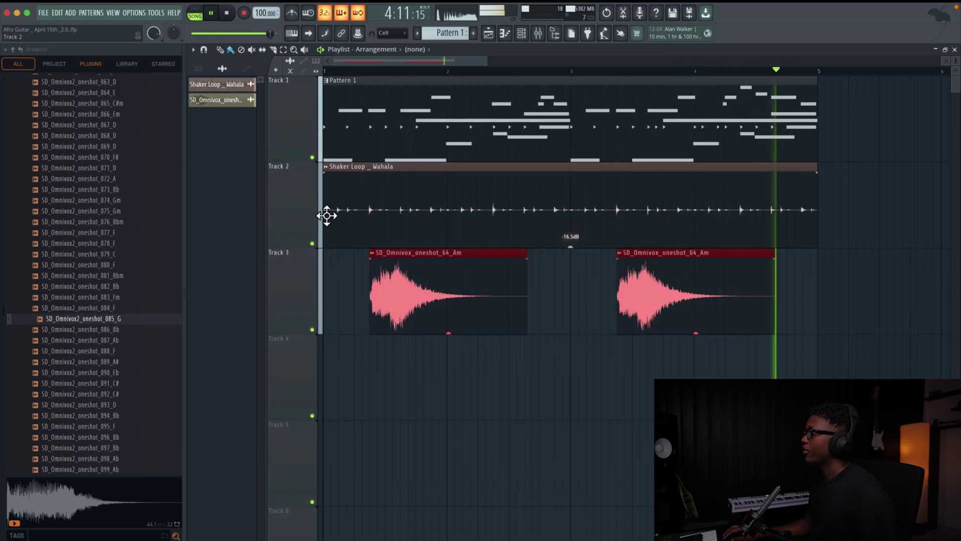
pyautogui.click(526, 37)
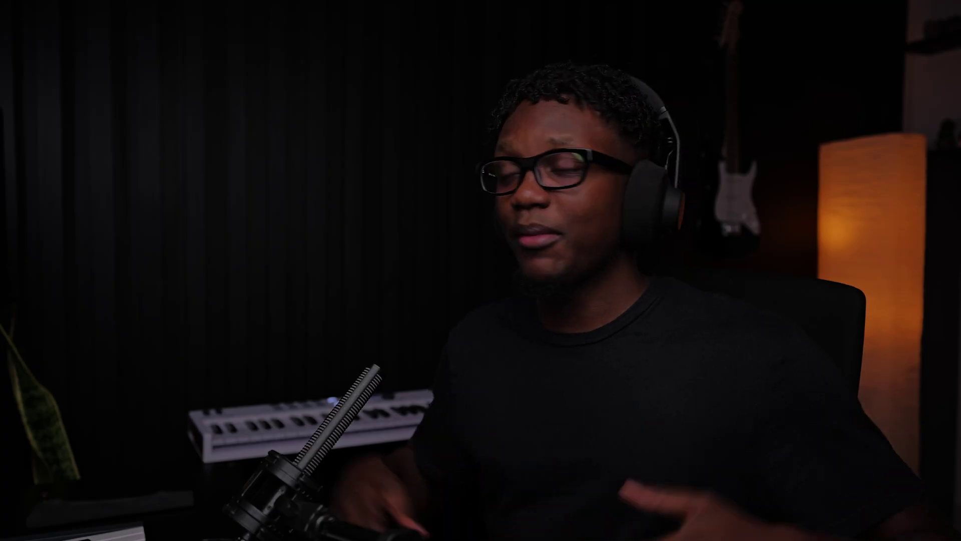